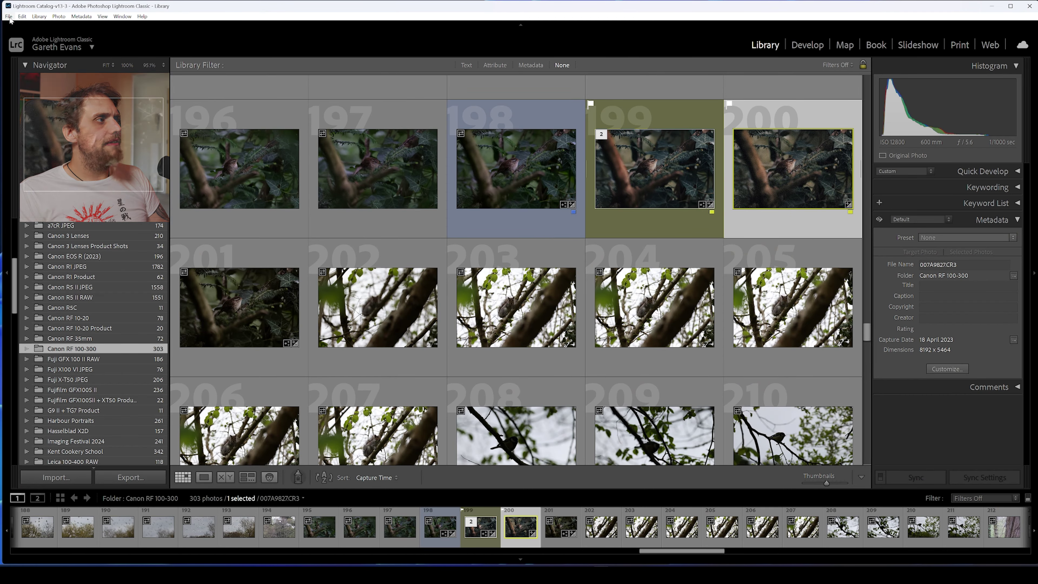
# - Create a new catalog named "Lightroom Tutorial Catalog" in the Lightroom Tutorial folder on the Crucial X8 (G:) drive
pyautogui.click(9, 16)
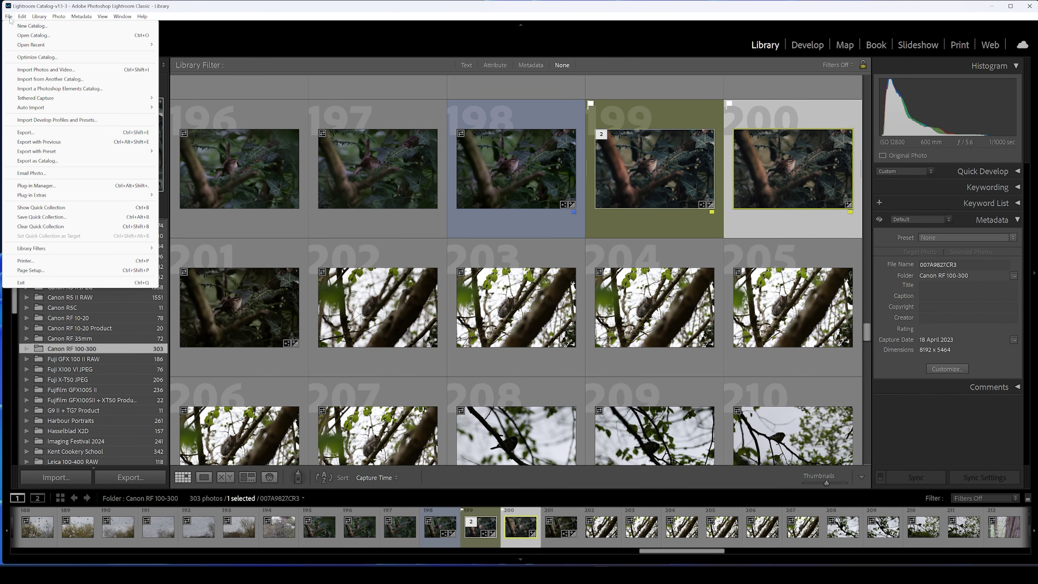
pyautogui.click(33, 26)
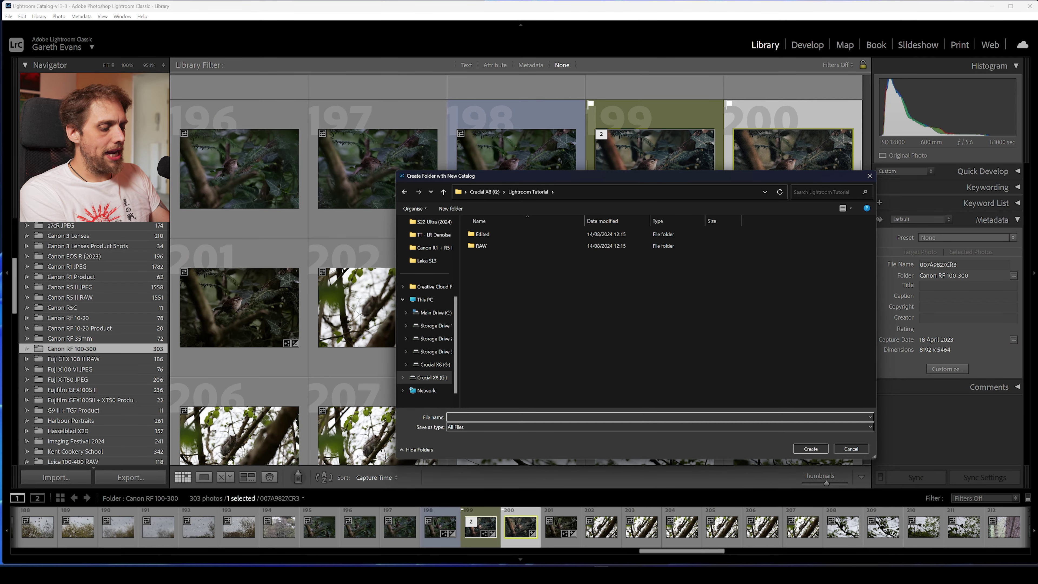
pyautogui.write('Lightroom Tutori')
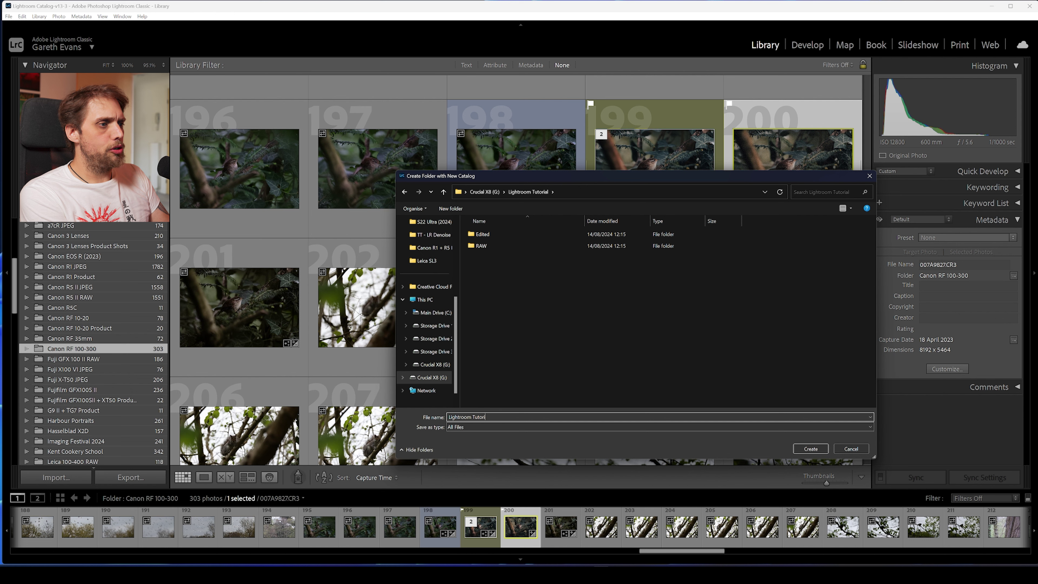
pyautogui.write('al Catalog')
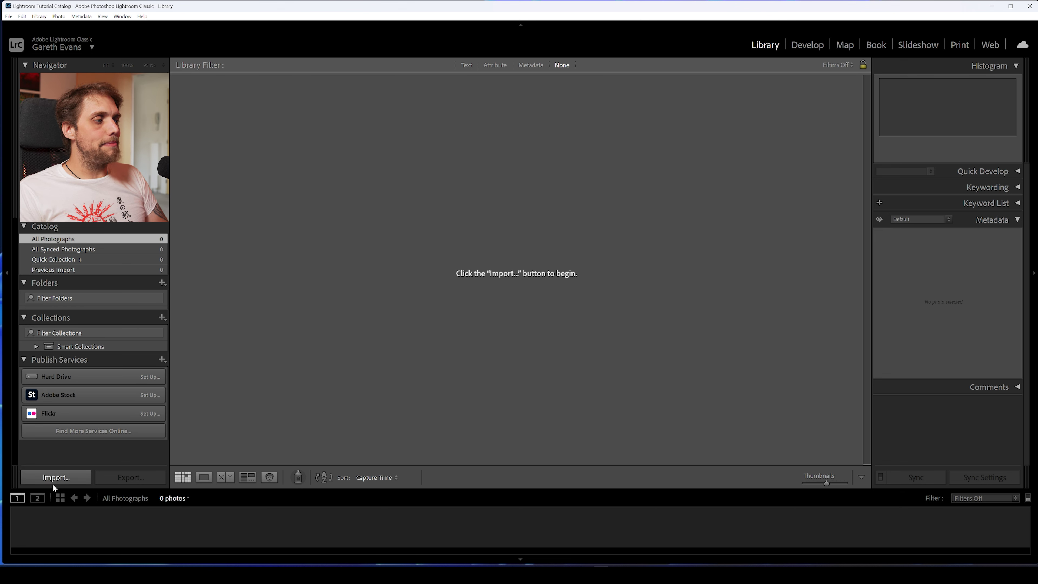
# - Import the three photos in RAW > Tutorial Folder 2 on Crucial X8 (G:), adding them to the catalog without moving the files
pyautogui.click(60, 476)
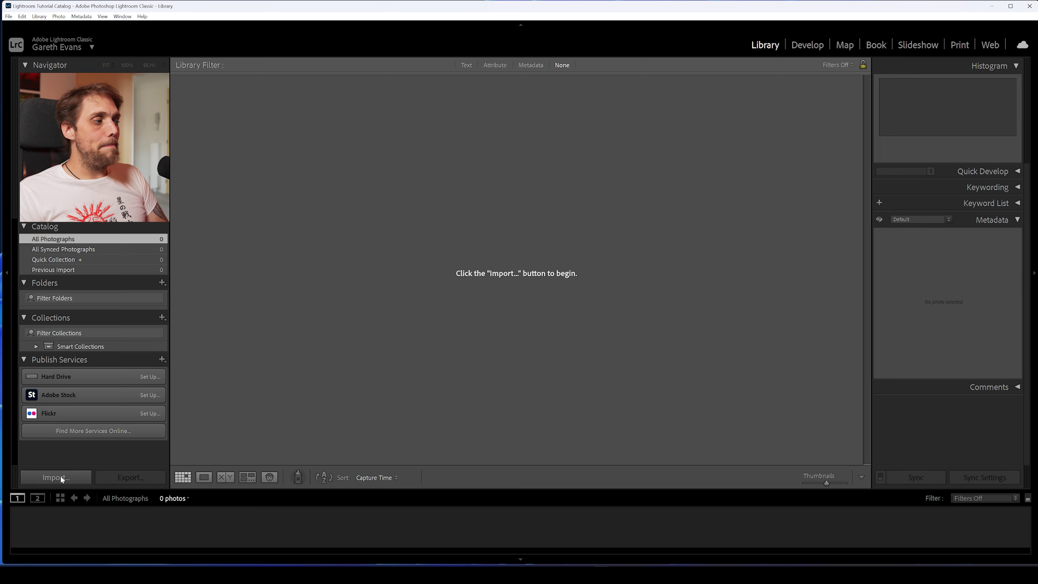
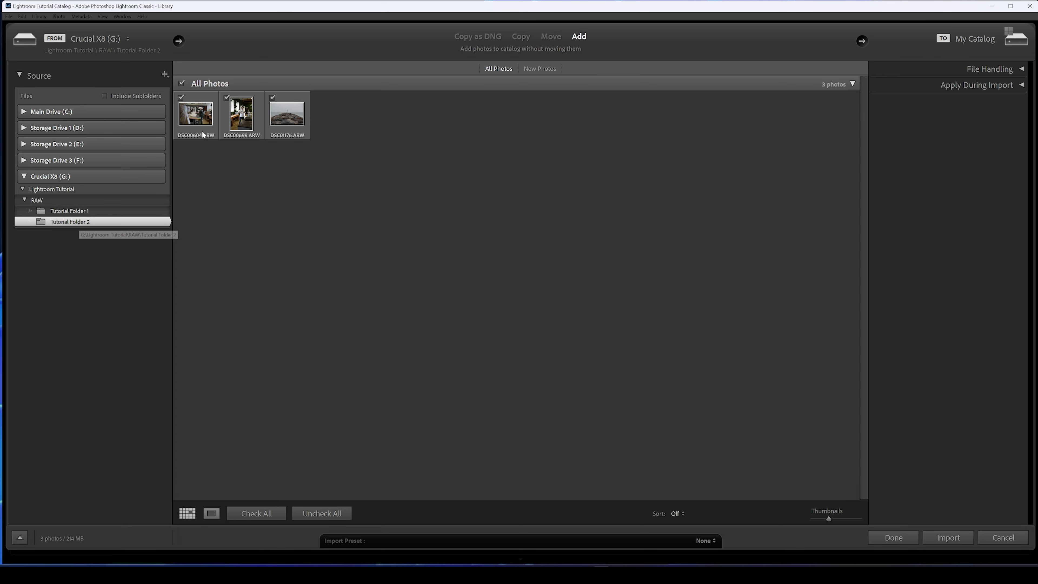
pyautogui.click(955, 537)
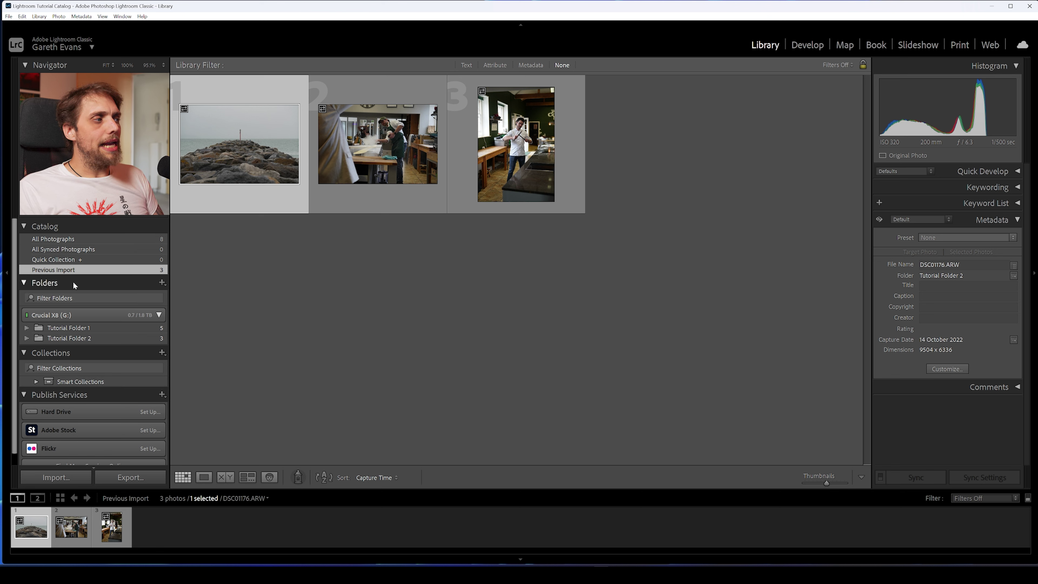
# - View the contents of Tutorial Folder 1 and Tutorial Folder 2, ending on Tutorial Folder 1
pyautogui.click(69, 330)
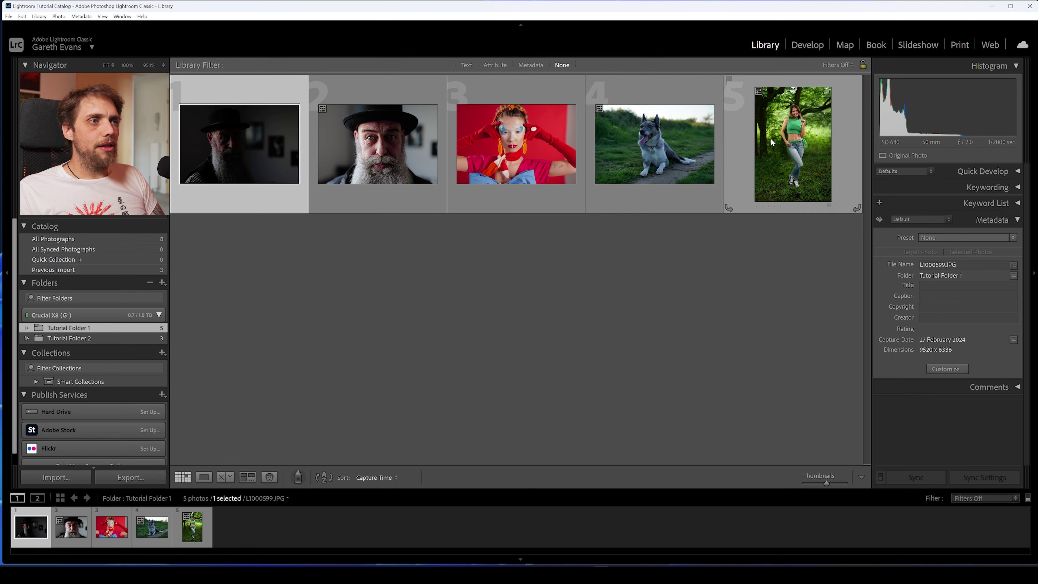
pyautogui.click(77, 338)
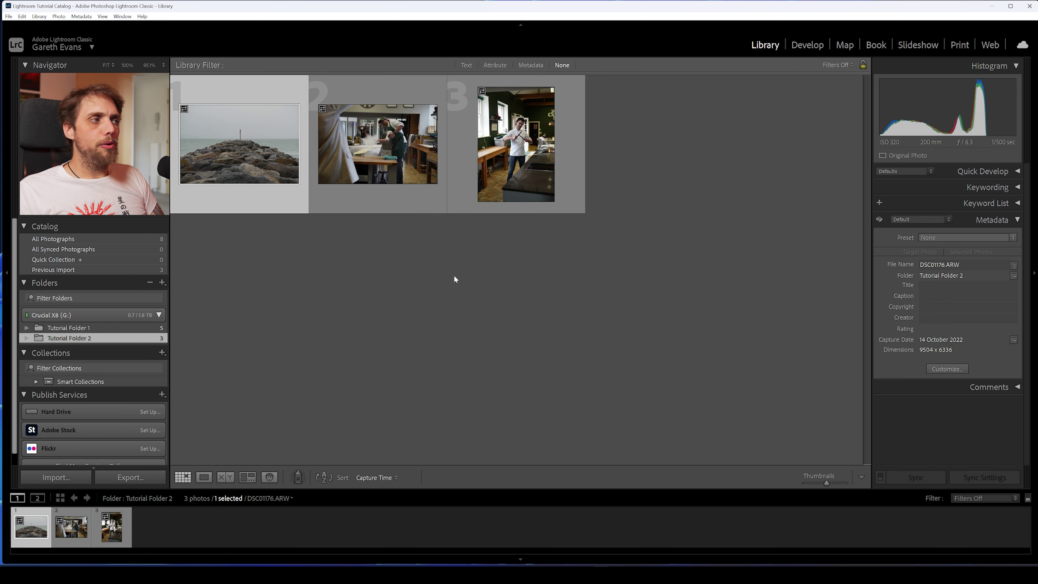
pyautogui.click(95, 332)
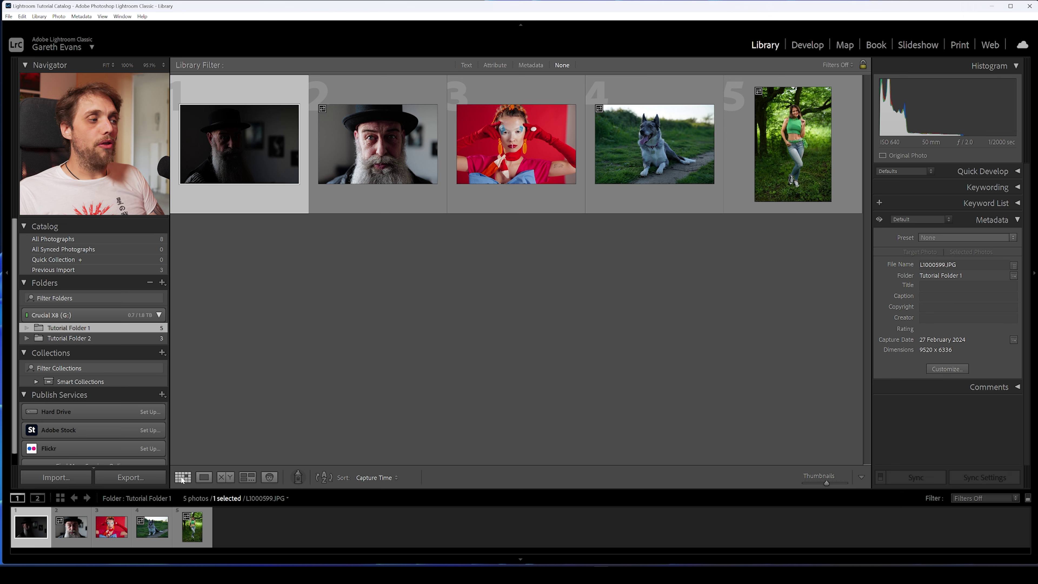
# - Show the photos of Tutorial Folder 1 one at a time in Loupe view, browsing forward and back to the first
pyautogui.click(203, 478)
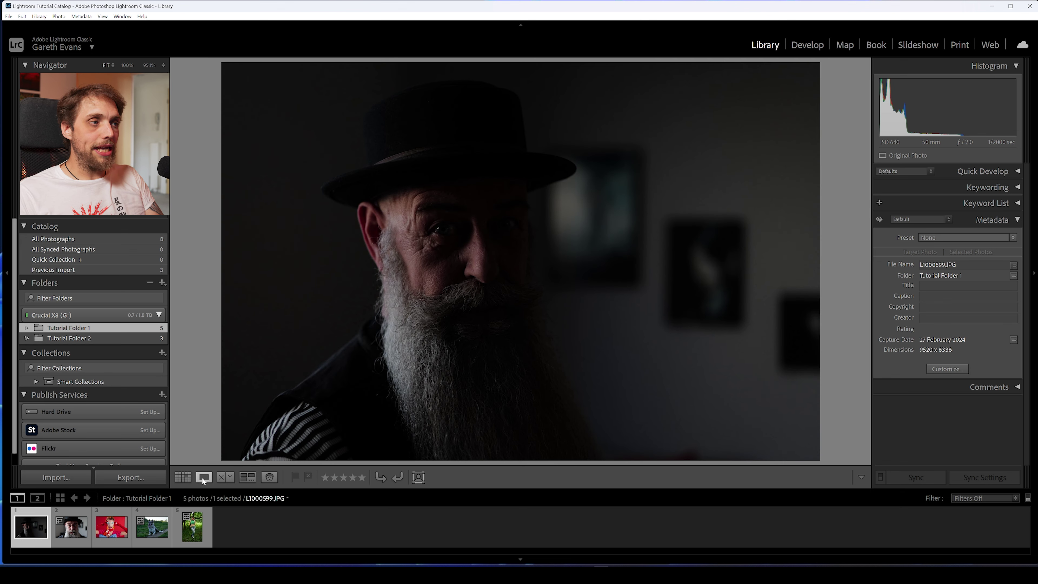
pyautogui.press('Right')
pyautogui.press('Right')
pyautogui.press('Right')
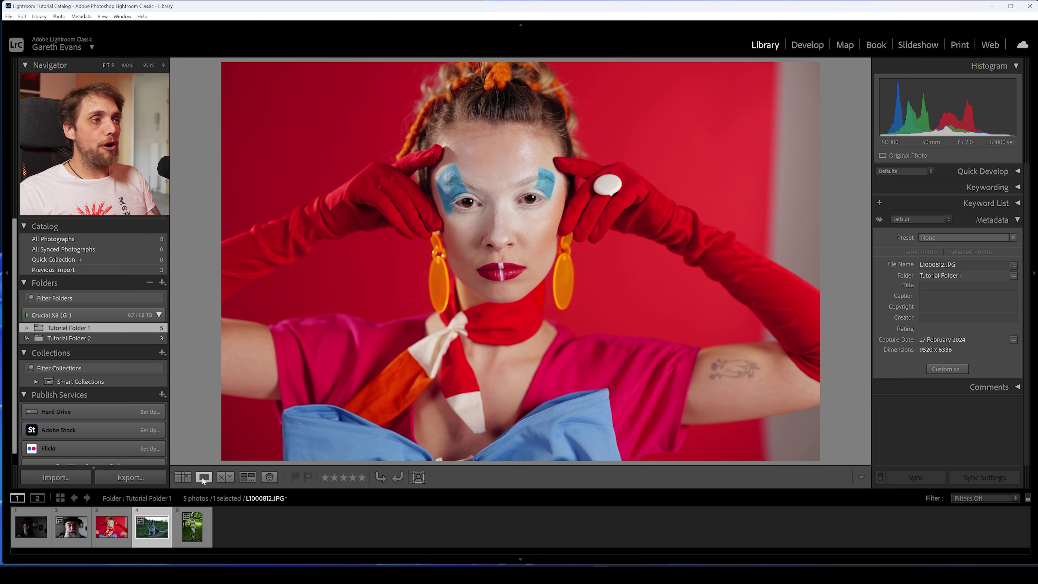
pyautogui.press('Right')
pyautogui.press('Left')
pyautogui.press('Left')
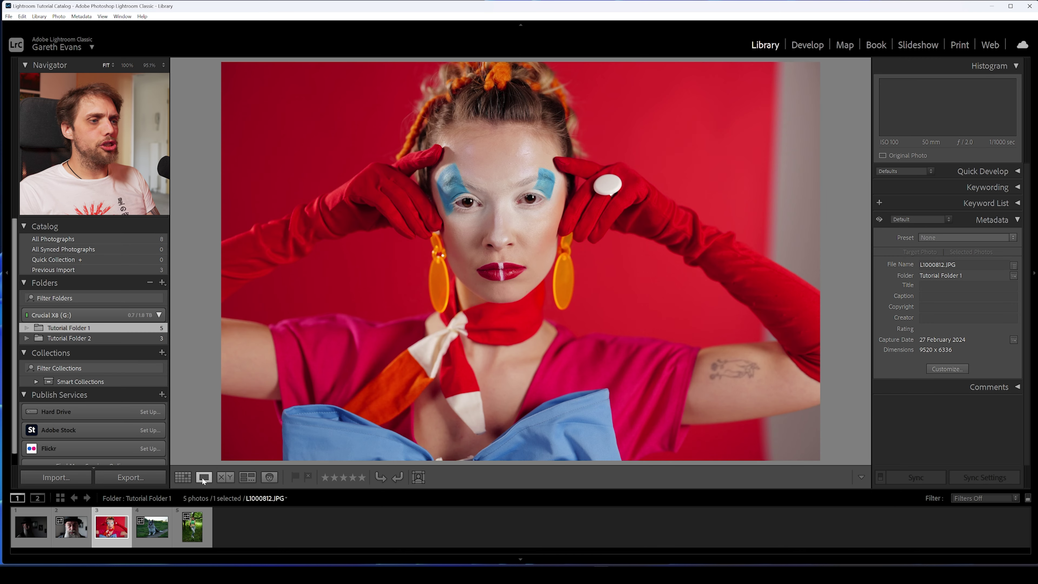
pyautogui.press('Left')
pyautogui.press('Left')
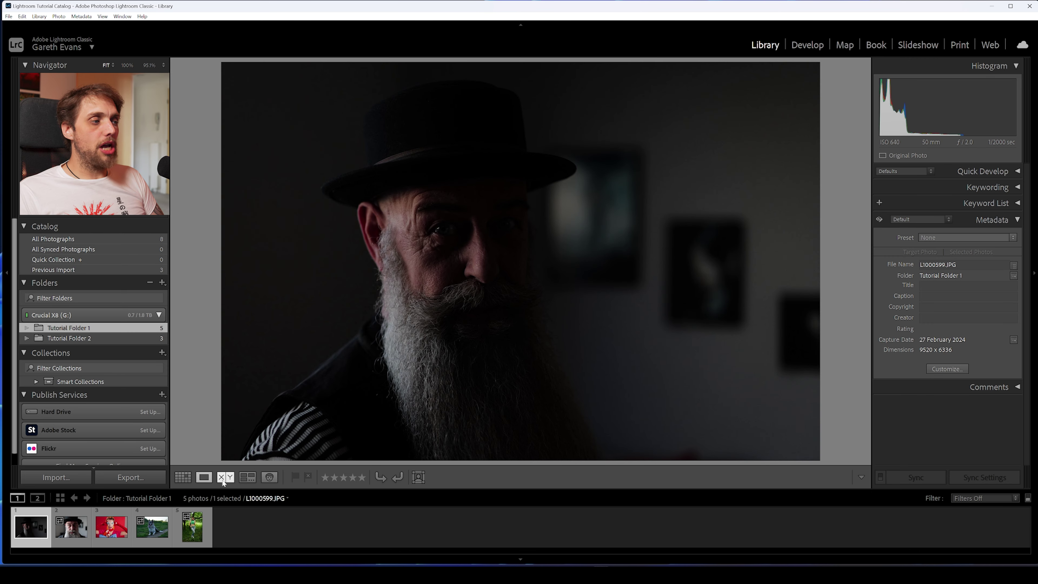
# - Compare the dark hat portrait side by side with the other photos, stepping through different candidates
pyautogui.click(226, 477)
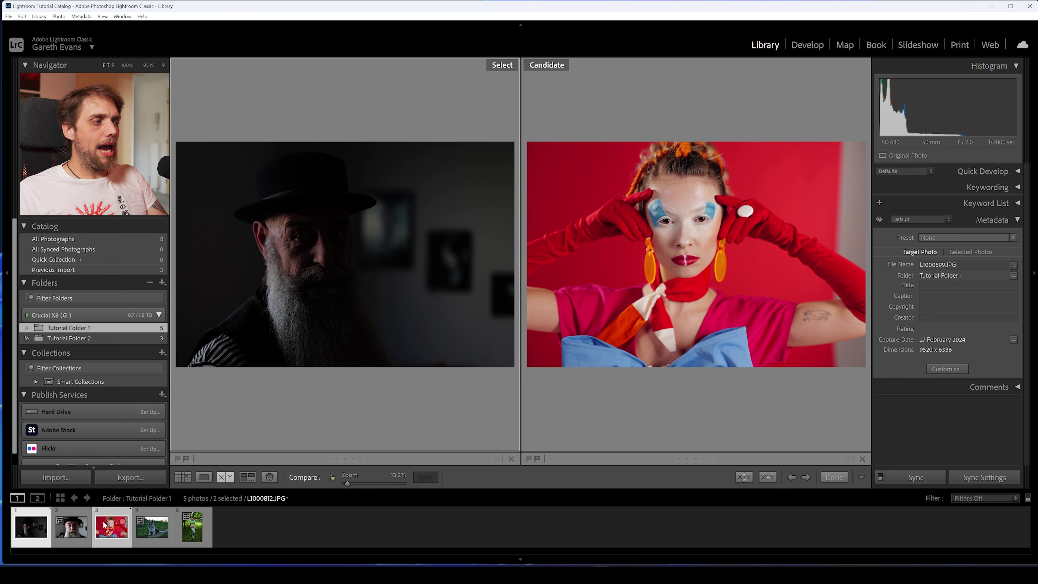
pyautogui.press('Right')
pyautogui.press('Right')
pyautogui.press('Left')
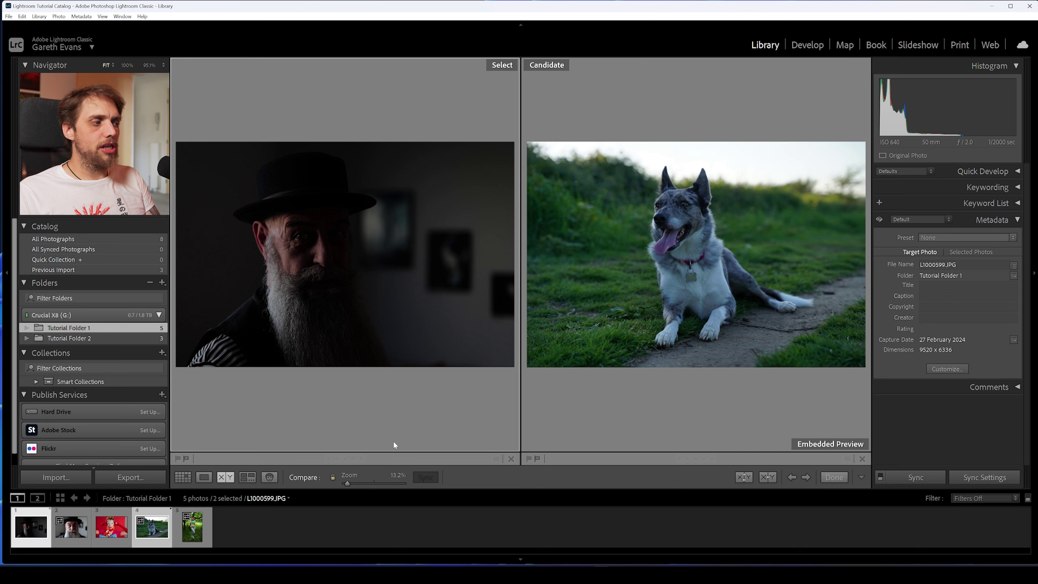
pyautogui.press('Left')
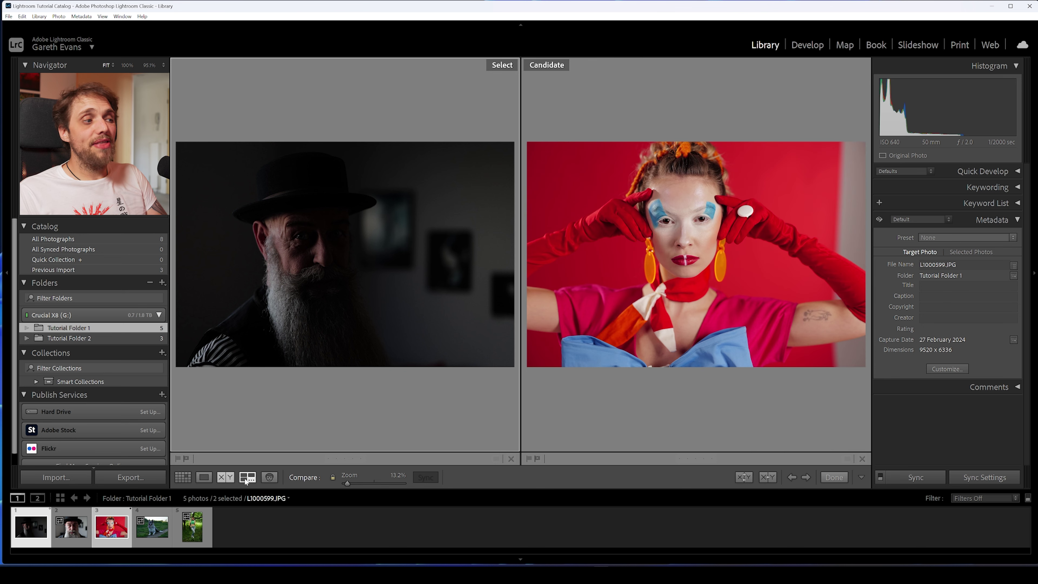
# - Return to Loupe view and deselect the red-glove portrait so only the dark hat portrait is selected
pyautogui.click(187, 479)
pyautogui.click(206, 478)
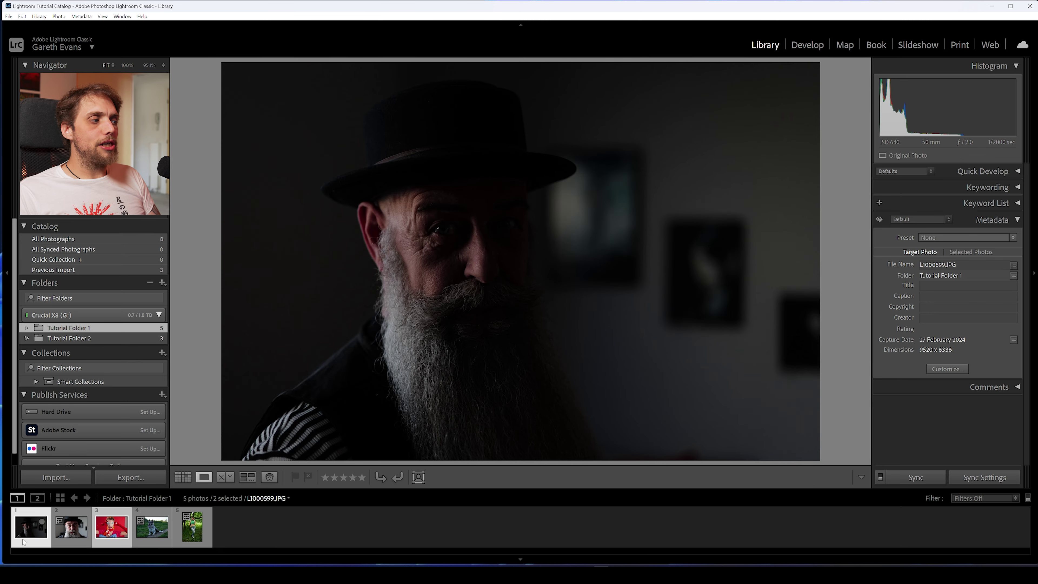
pyautogui.keyDown('ctrl'); pyautogui.click(109, 526); pyautogui.keyUp('ctrl')
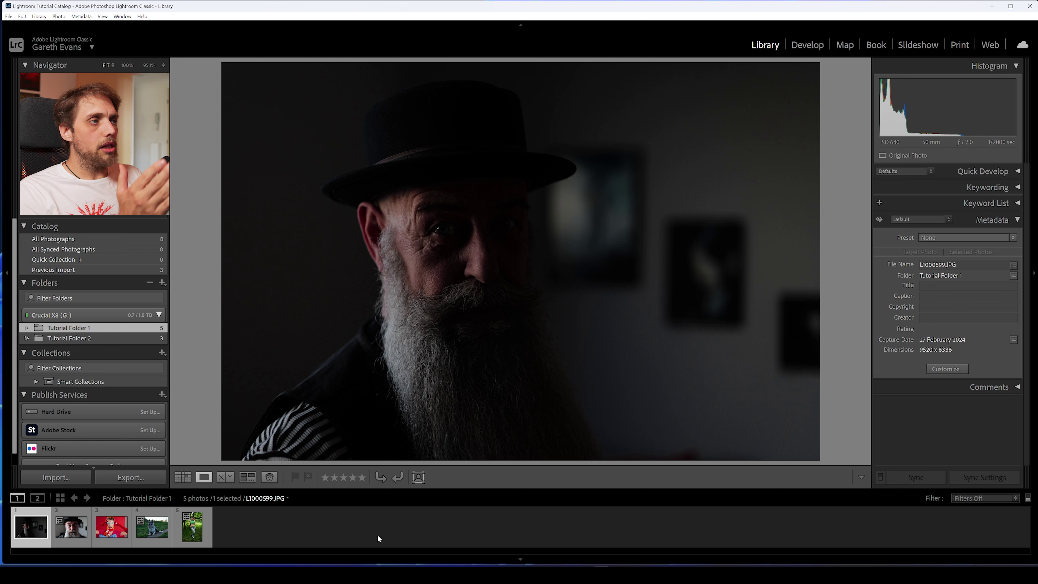
# - Review all five photos of Tutorial Folder 1 at large size, from the first to the last and back
pyautogui.press('Right')
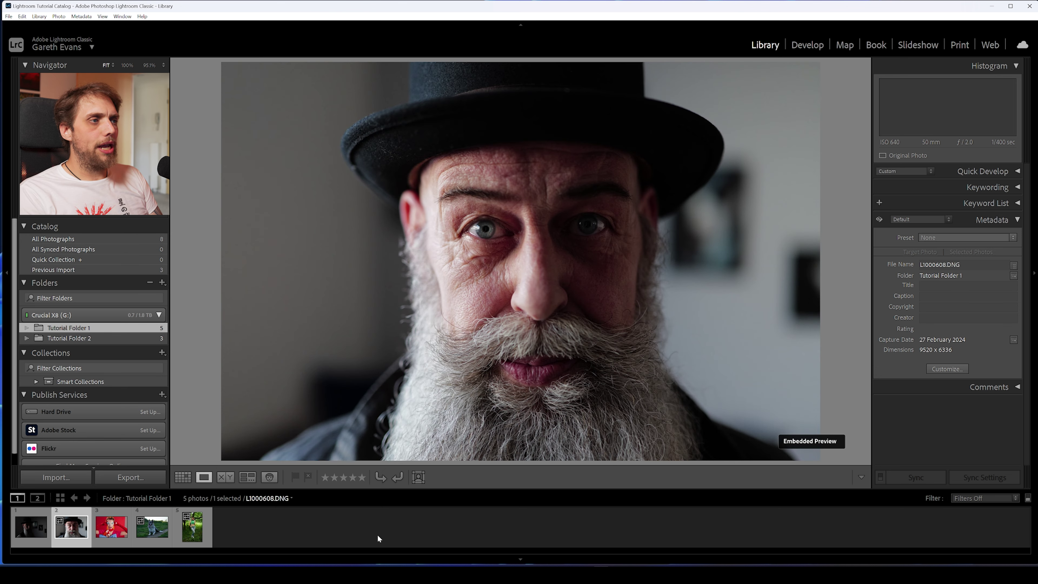
pyautogui.press('Right')
pyautogui.press('Right')
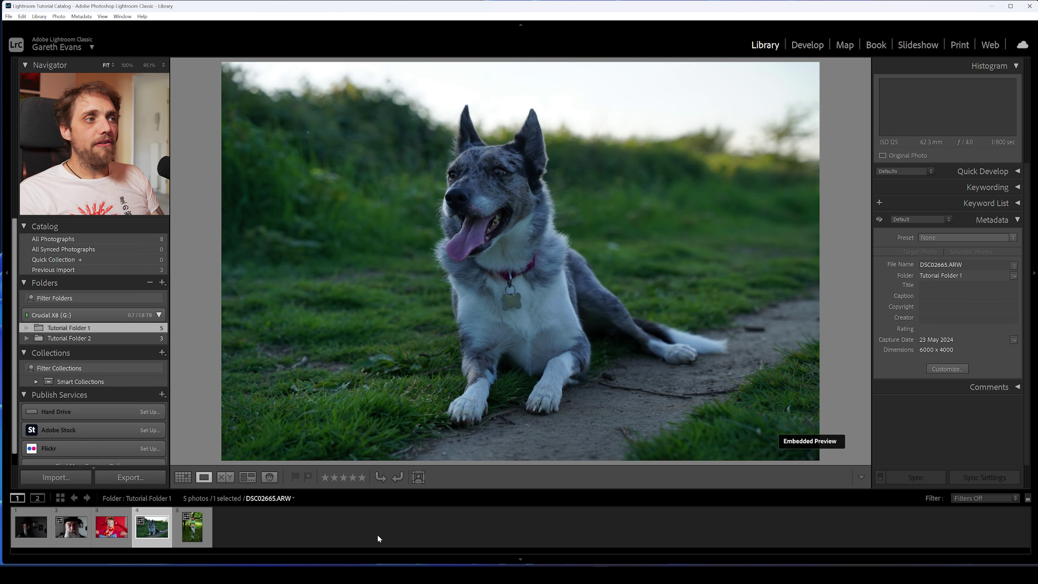
pyautogui.press('Right')
pyautogui.press('Left')
pyautogui.press('Left')
pyautogui.press('Left')
pyautogui.press('Left')
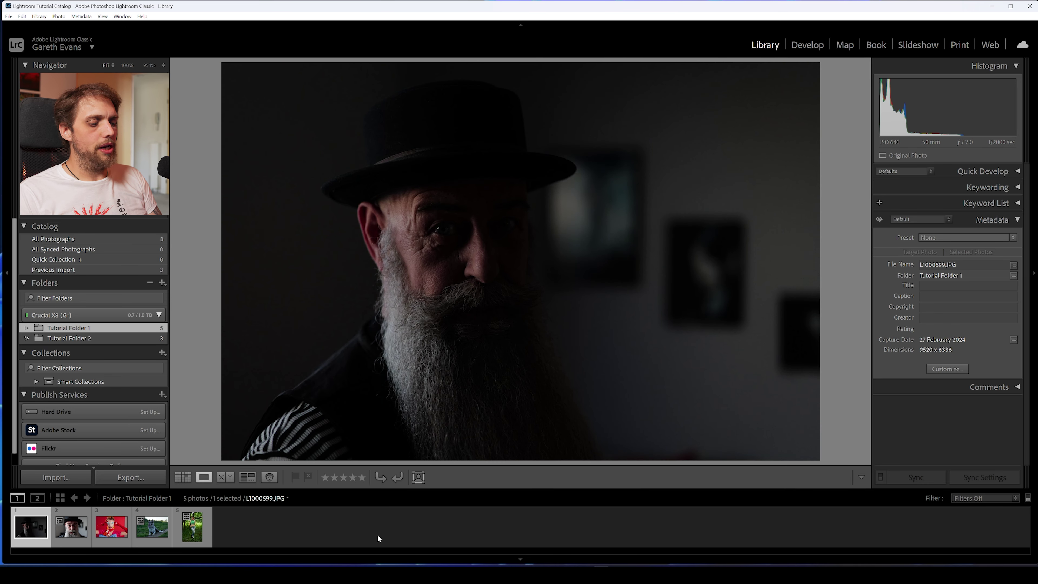
# - Flag the first three photos of Tutorial Folder 1, the two bearded-man portraits and the red-glove portrait, as picks
pyautogui.press('p')
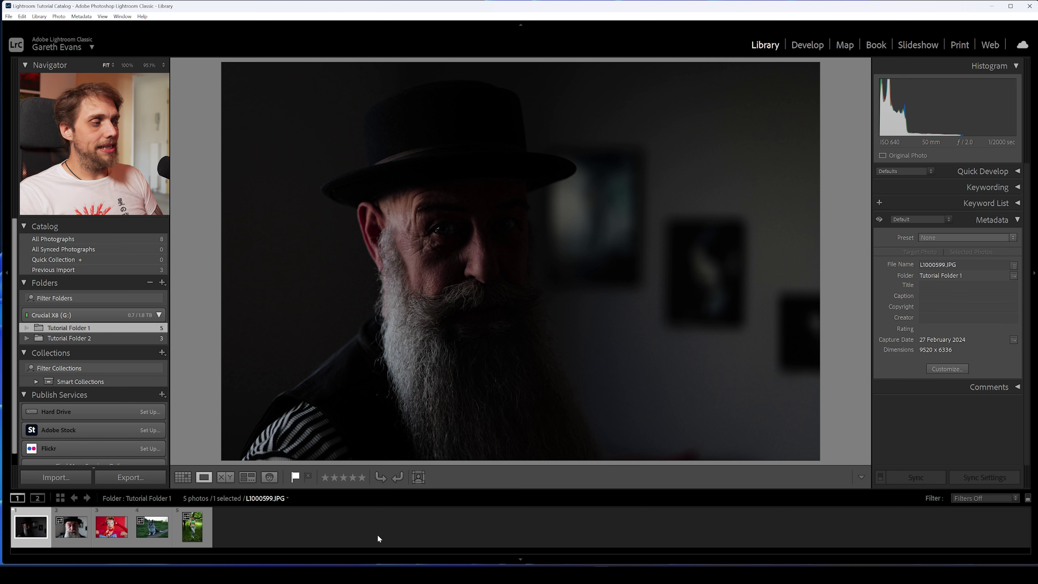
pyautogui.press('Right')
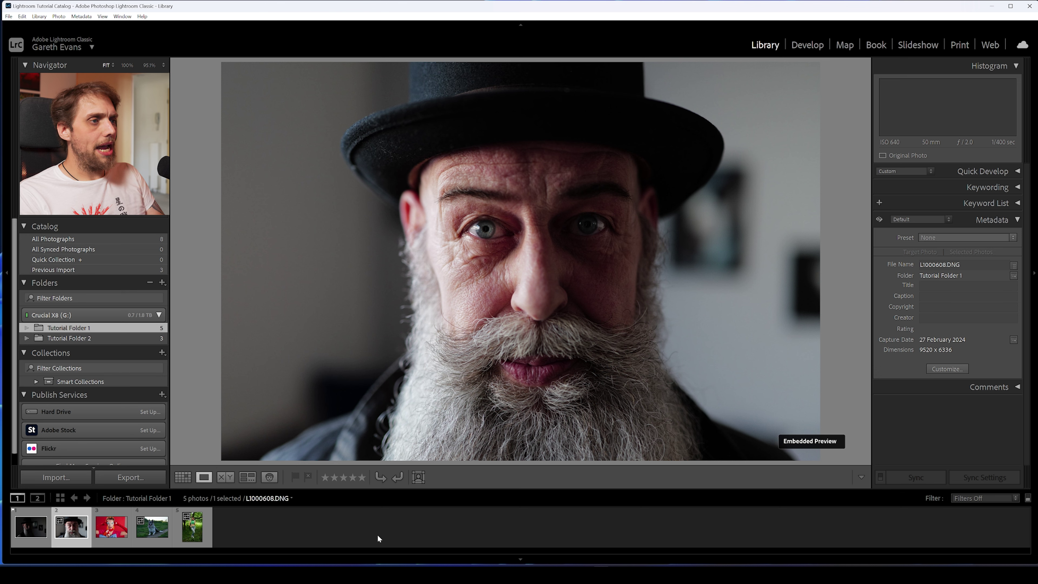
pyautogui.press('p')
pyautogui.press('Right')
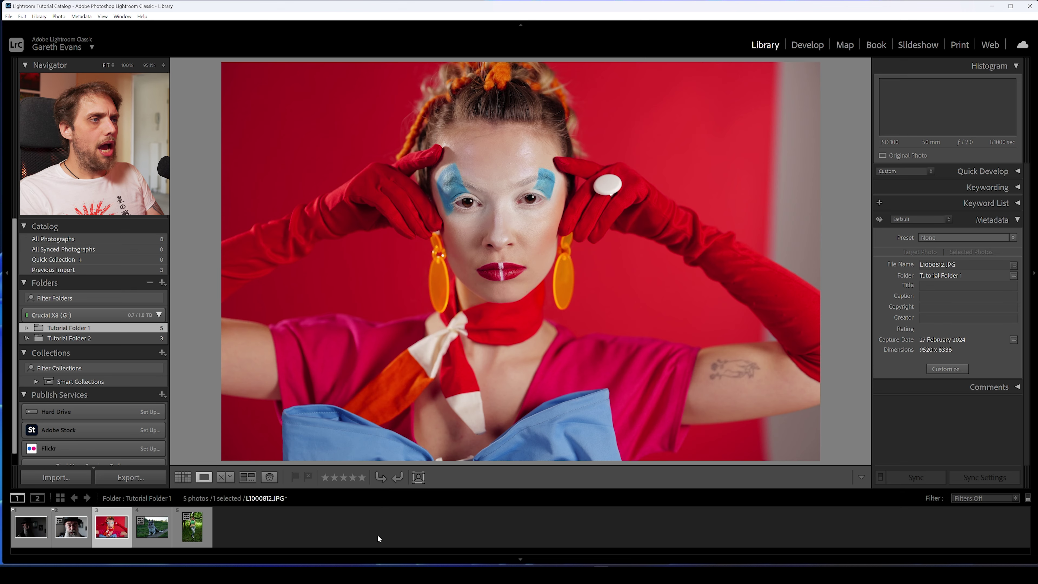
pyautogui.press('p')
# - Look through the two unflagged photos of the dog and the woman in green, and go back to the first photo
pyautogui.press('Right')
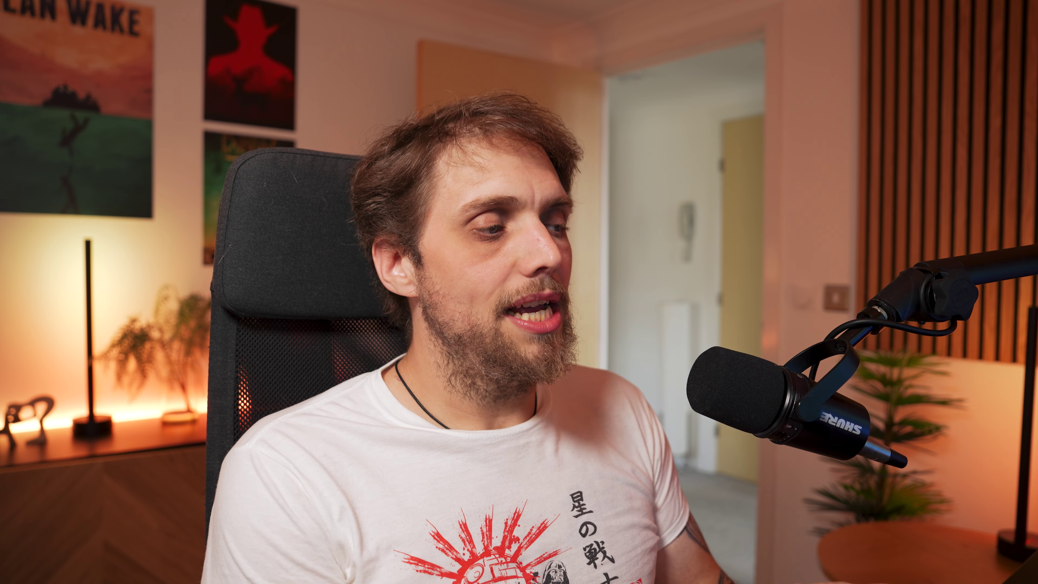
pyautogui.press('Right')
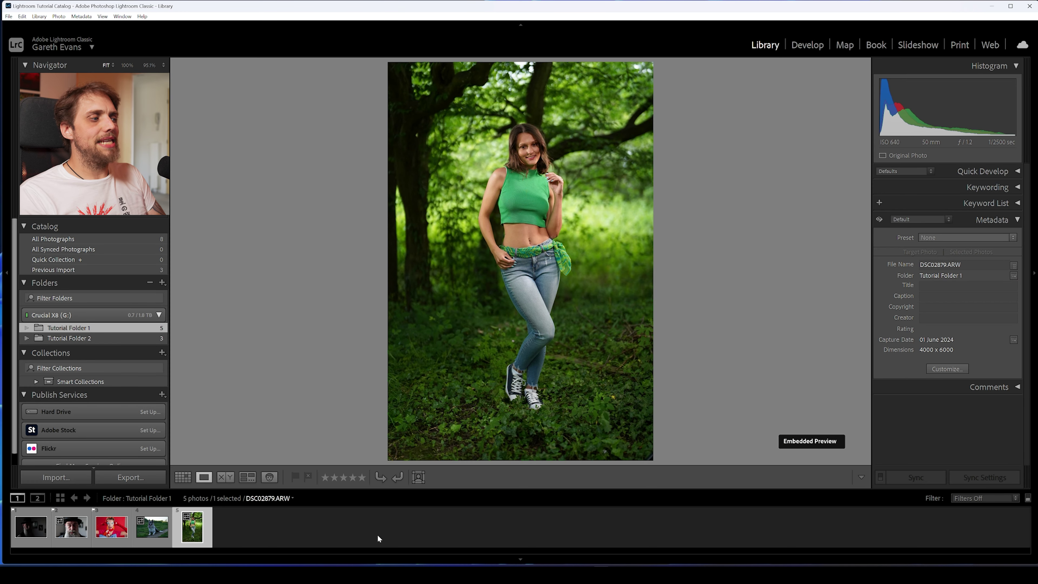
pyautogui.press('Left')
pyautogui.press('Left')
pyautogui.press('Left')
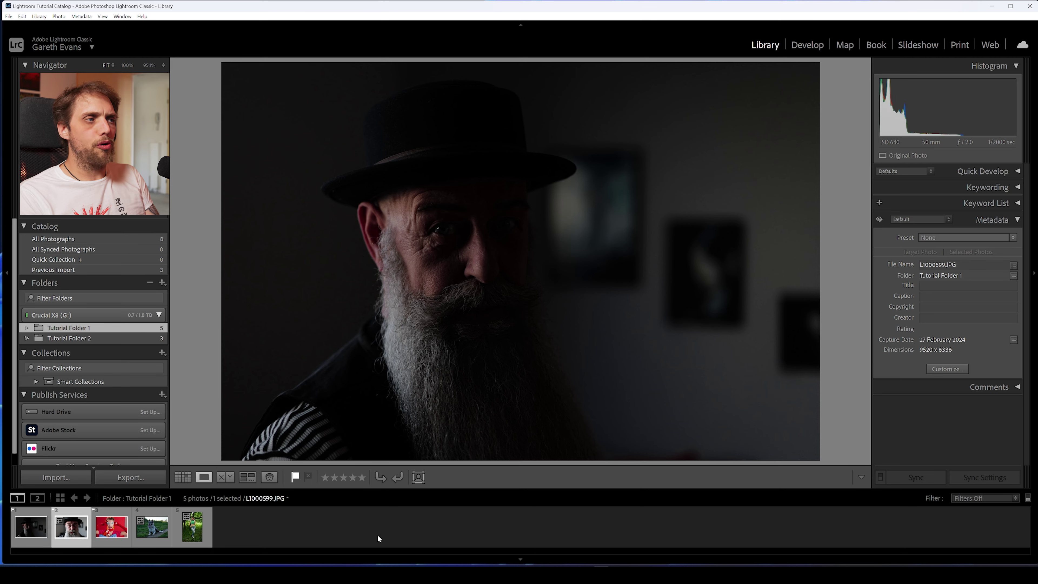
pyautogui.press('Right')
pyautogui.press('Left')
pyautogui.press('Left')
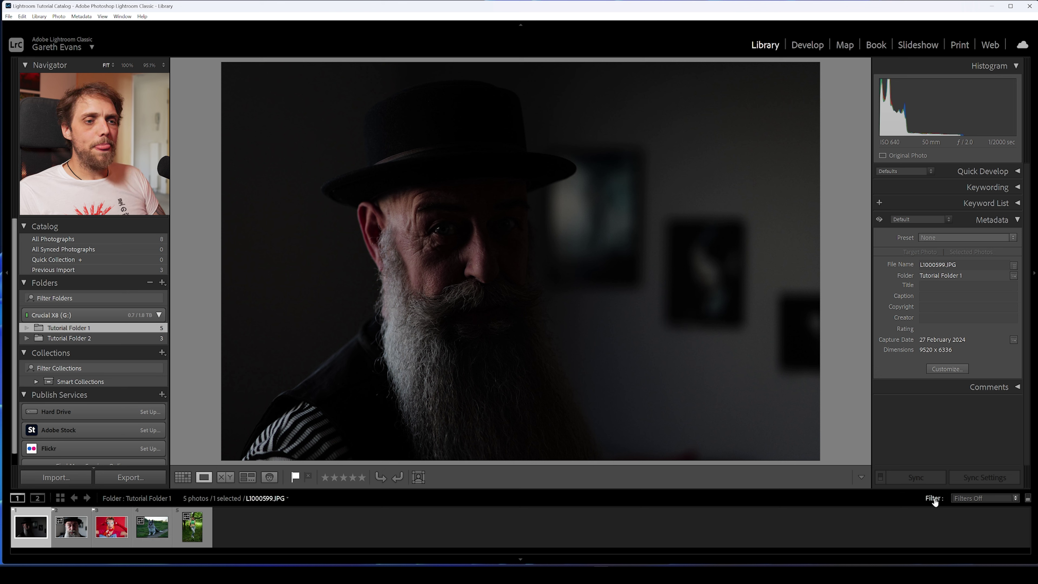
# - Filter the filmstrip to show only flagged photos
pyautogui.click(978, 499)
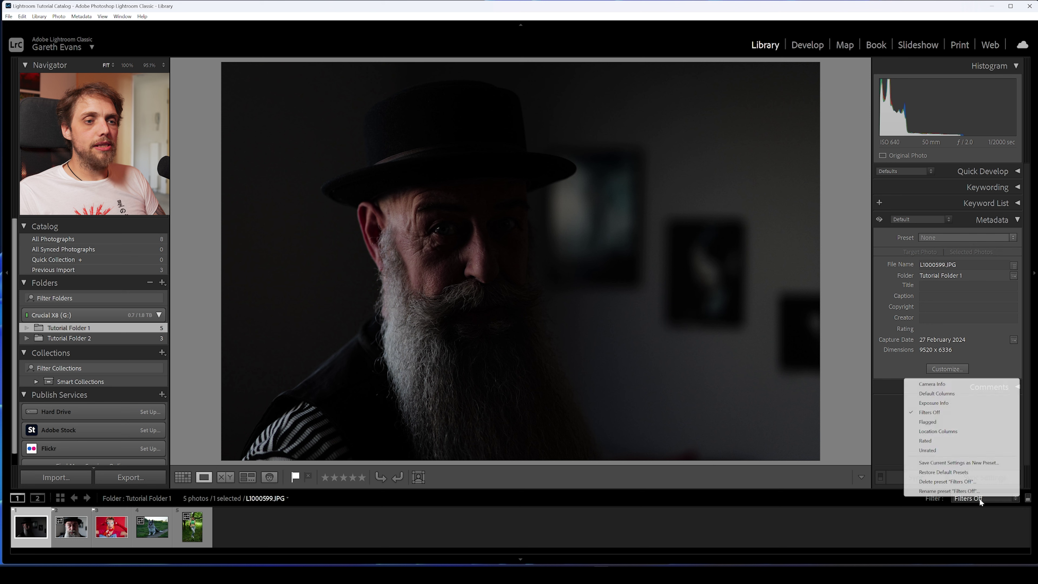
pyautogui.click(961, 425)
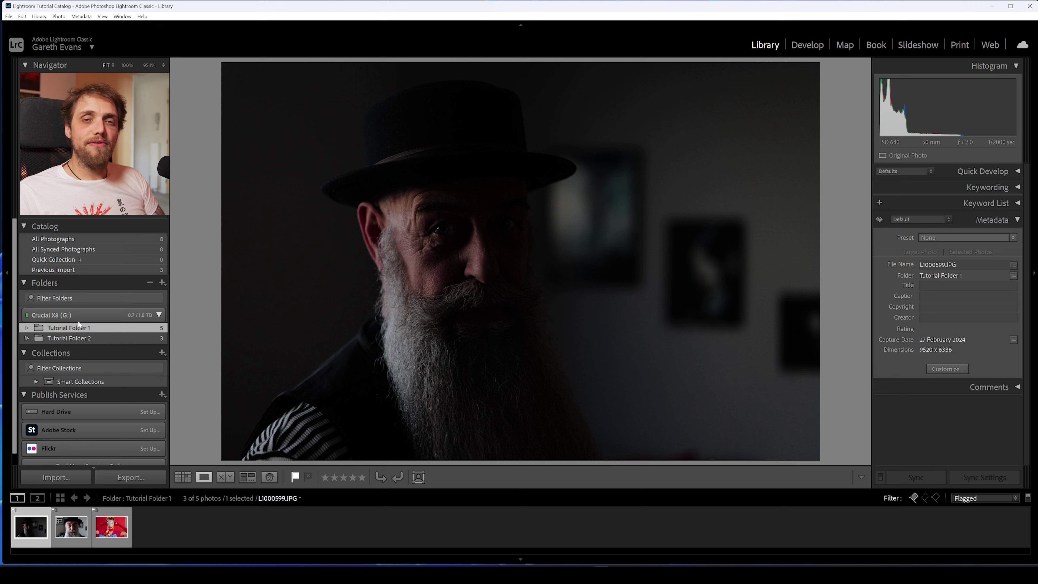
# - Assign the green color label to the red-glove portrait L1000812.JPG
pyautogui.click(107, 539)
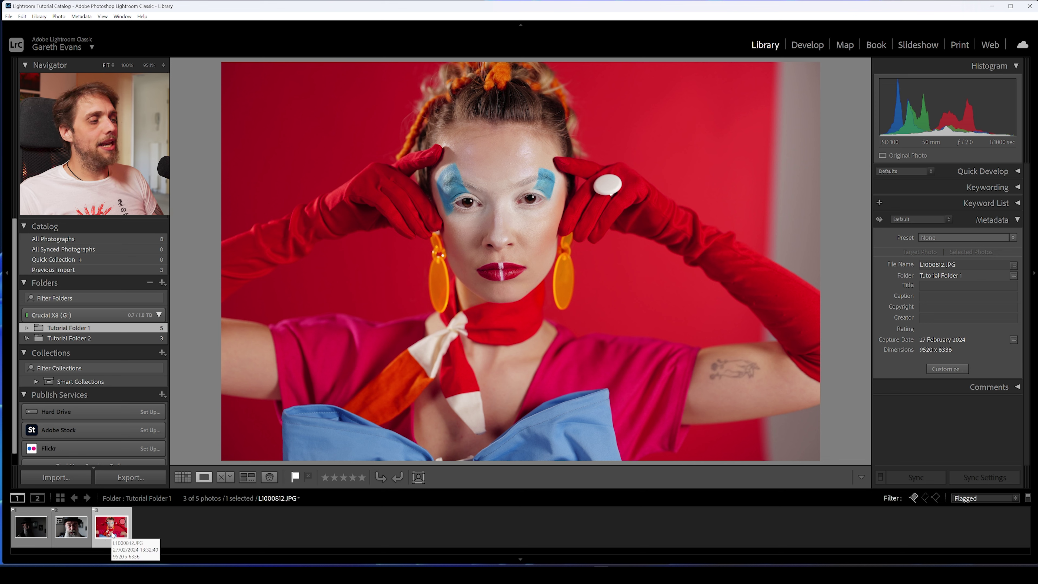
pyautogui.rightClick(113, 532)
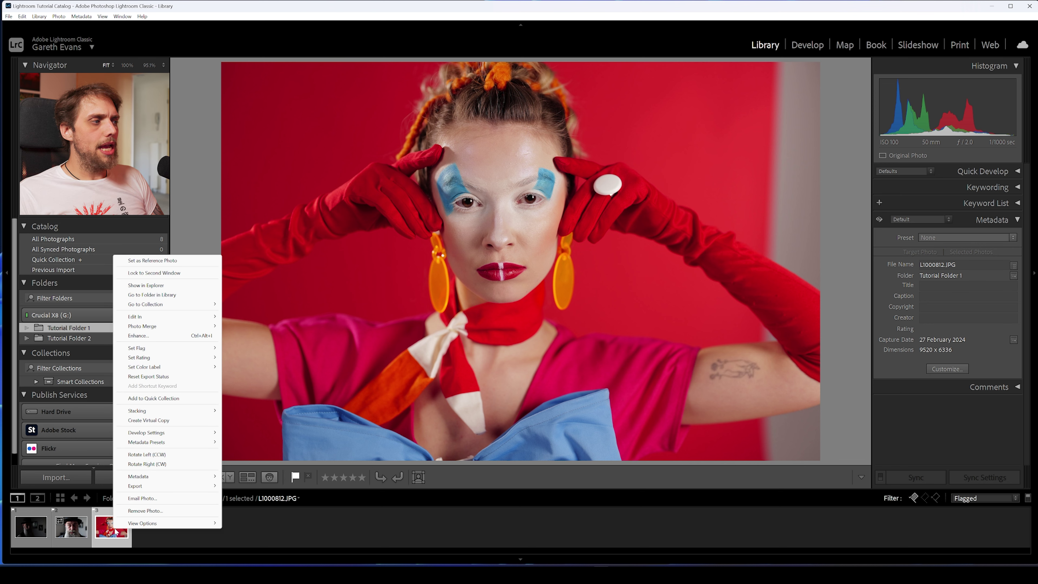
pyautogui.moveTo(169, 368)
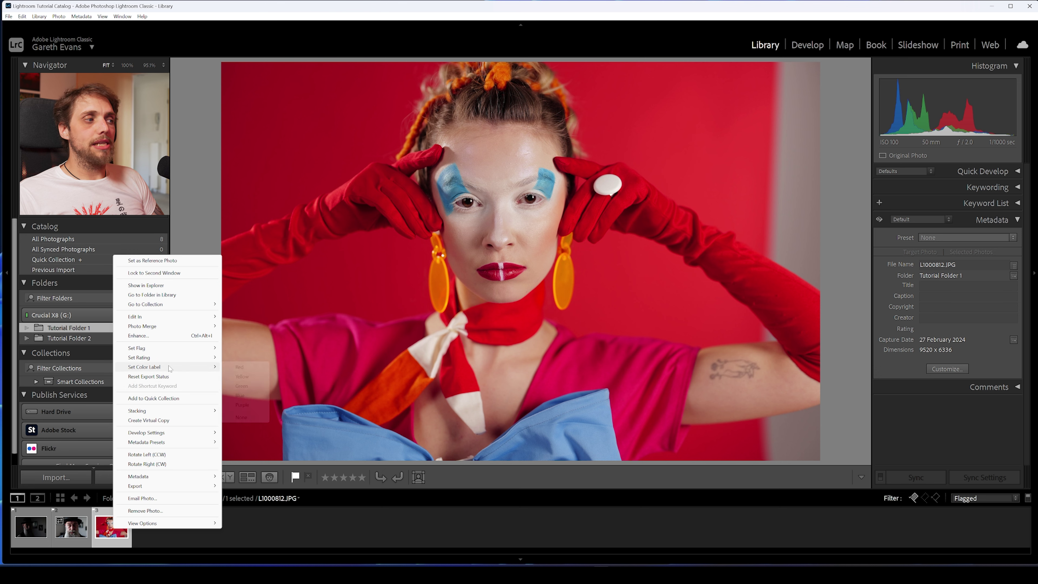
pyautogui.click(241, 385)
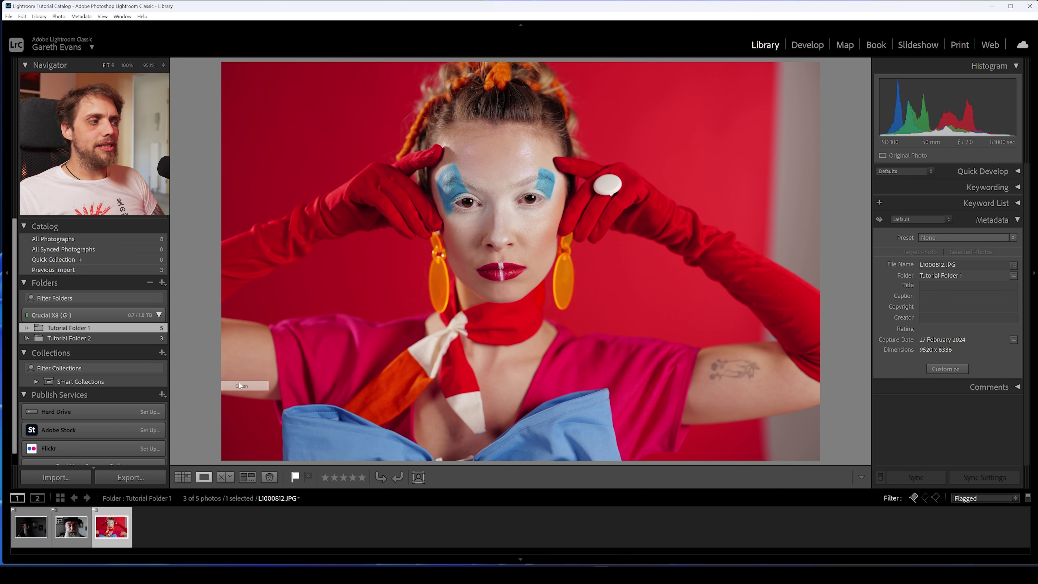
# - Give the red-glove portrait L1000812.JPG a five-star rating and clear the rating again
pyautogui.click(206, 519)
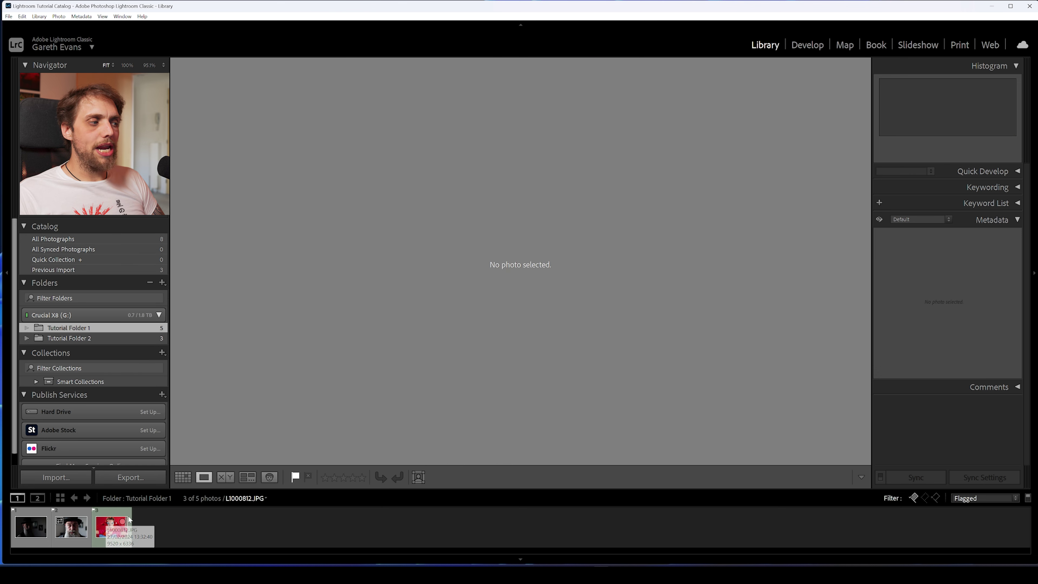
pyautogui.rightClick(113, 532)
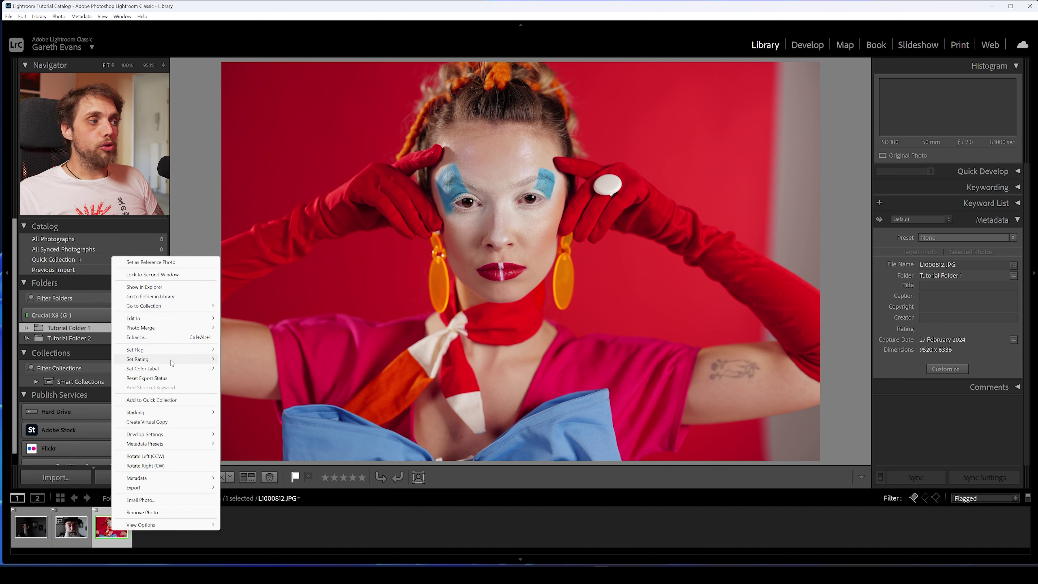
pyautogui.moveTo(171, 363)
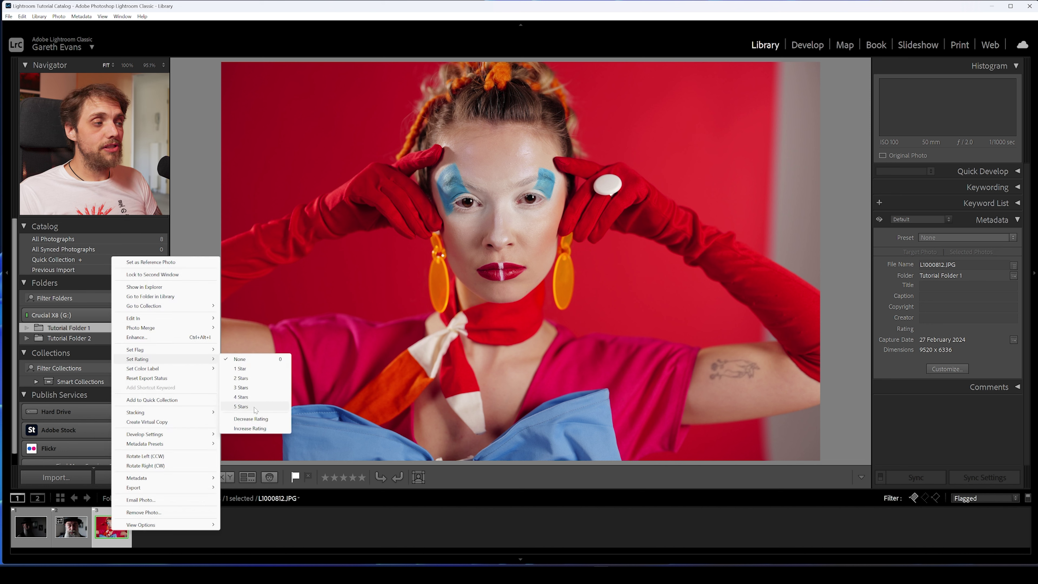
pyautogui.click(242, 406)
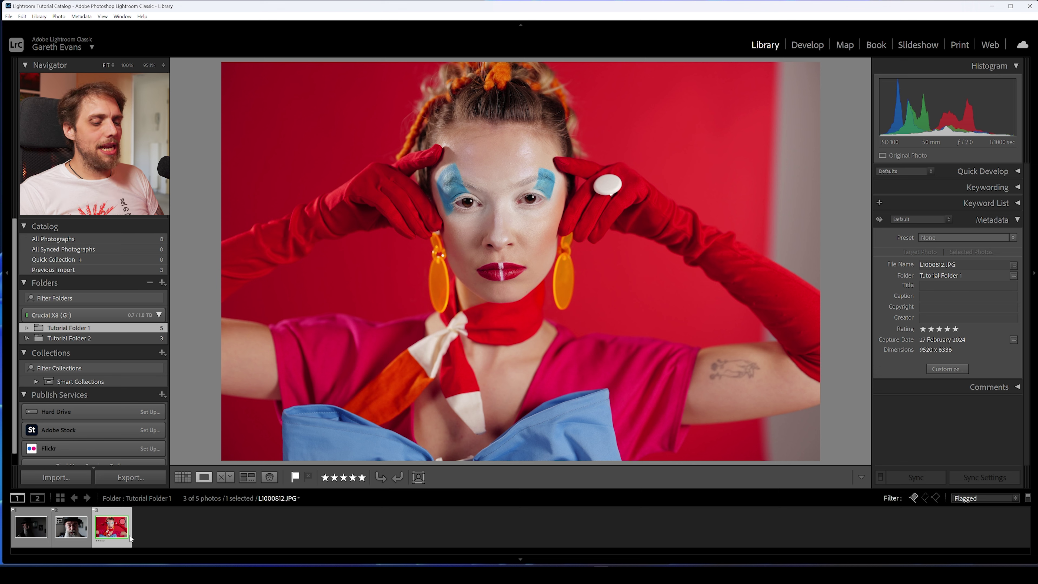
pyautogui.press('0')
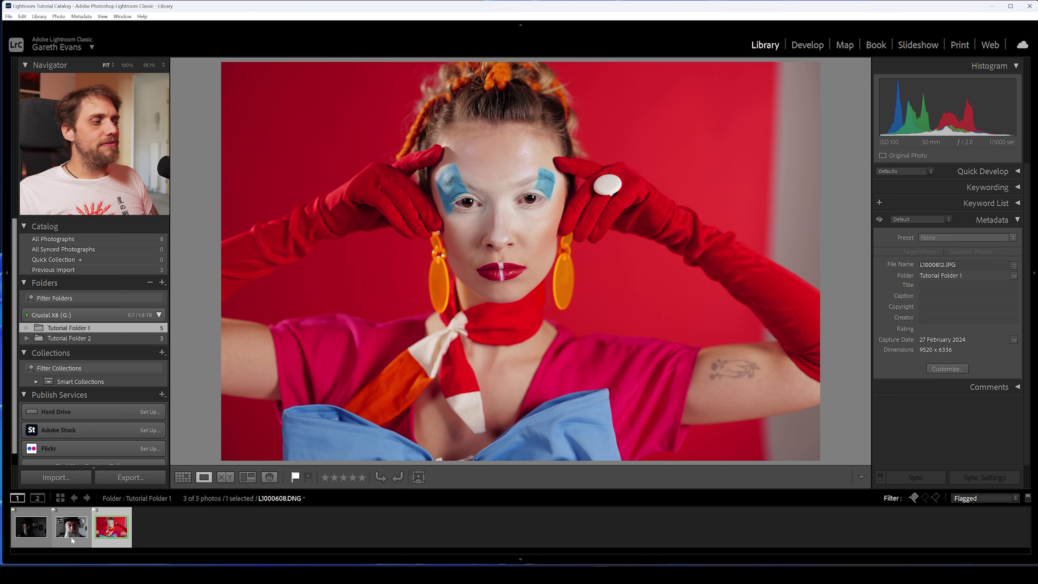
# - Open the first bearded-man portrait, L1000599.JPG, in the Develop module
pyautogui.click(33, 538)
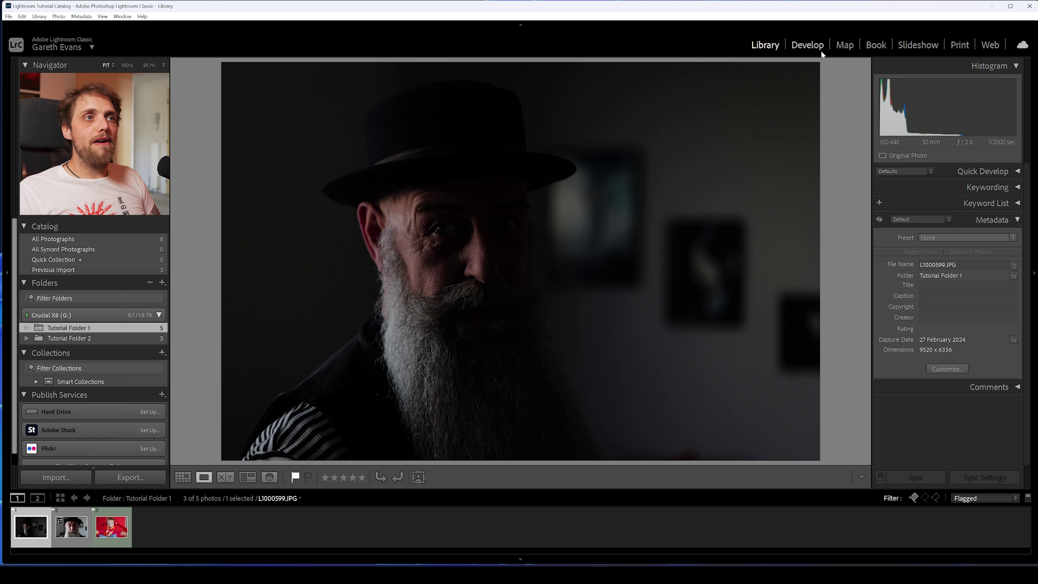
pyautogui.click(803, 46)
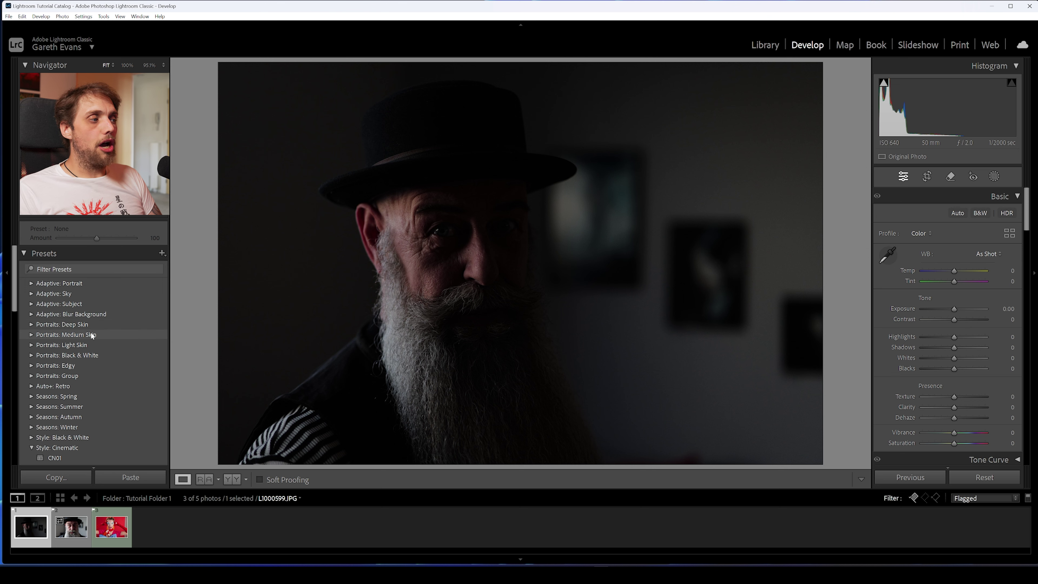
# - Try the CN12 preset from Style: Cinematic II at amount 100 on the portrait and reset the photo's edits
pyautogui.scroll(-5, 90, 334)
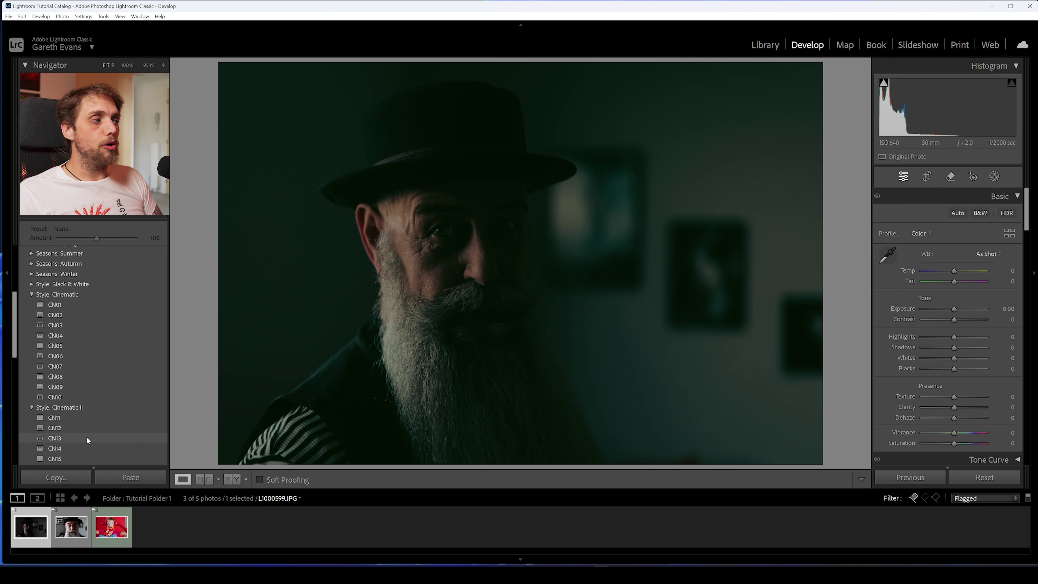
pyautogui.click(81, 428)
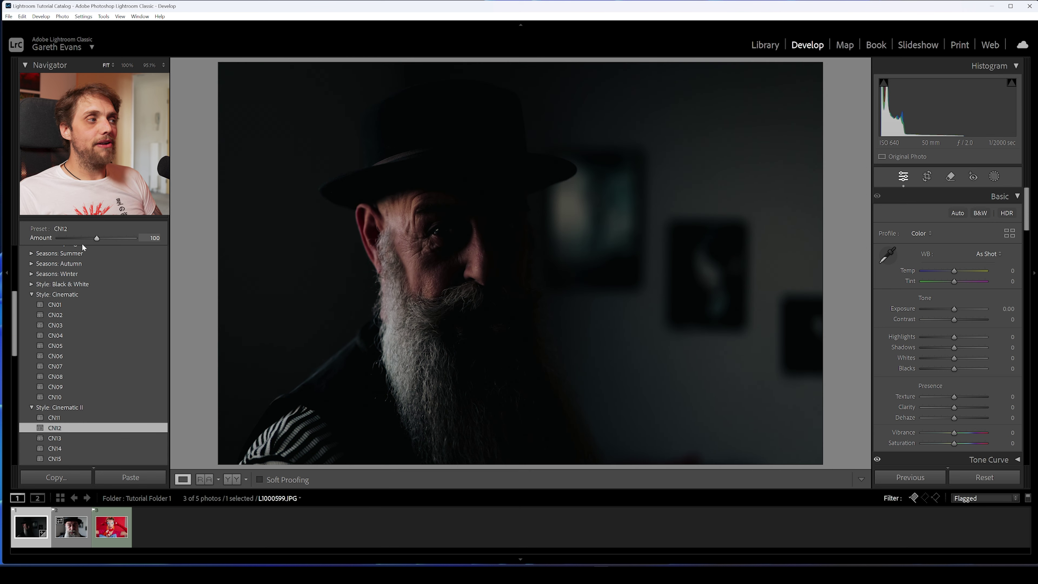
pyautogui.moveTo(95, 238)
pyautogui.mouseDown()
pyautogui.moveTo(64, 238)
pyautogui.moveTo(121, 237)
pyautogui.moveTo(49, 236)
pyautogui.moveTo(116, 238)
pyautogui.moveTo(97, 238)
pyautogui.mouseUp()
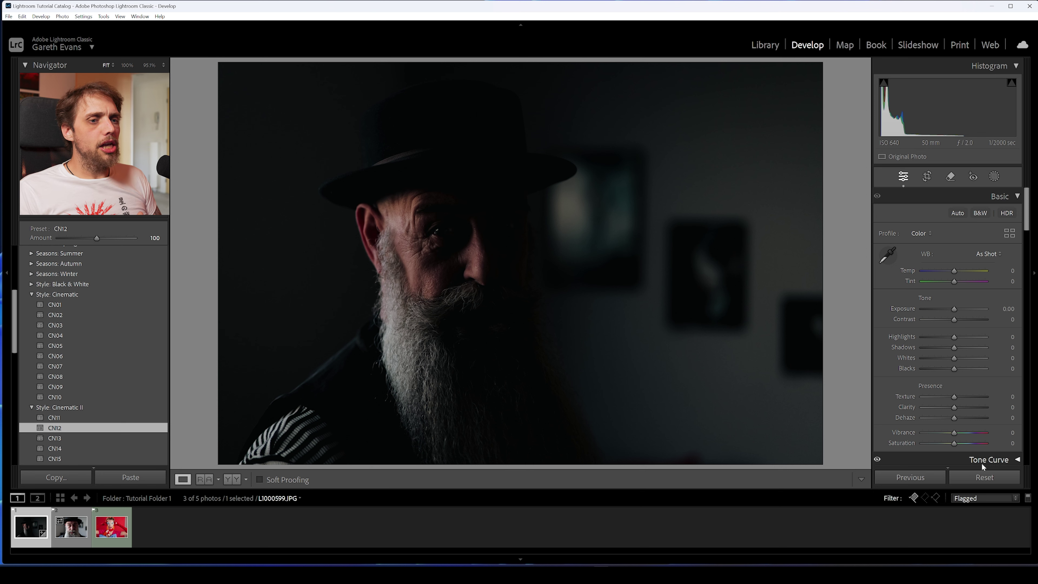
pyautogui.click(982, 479)
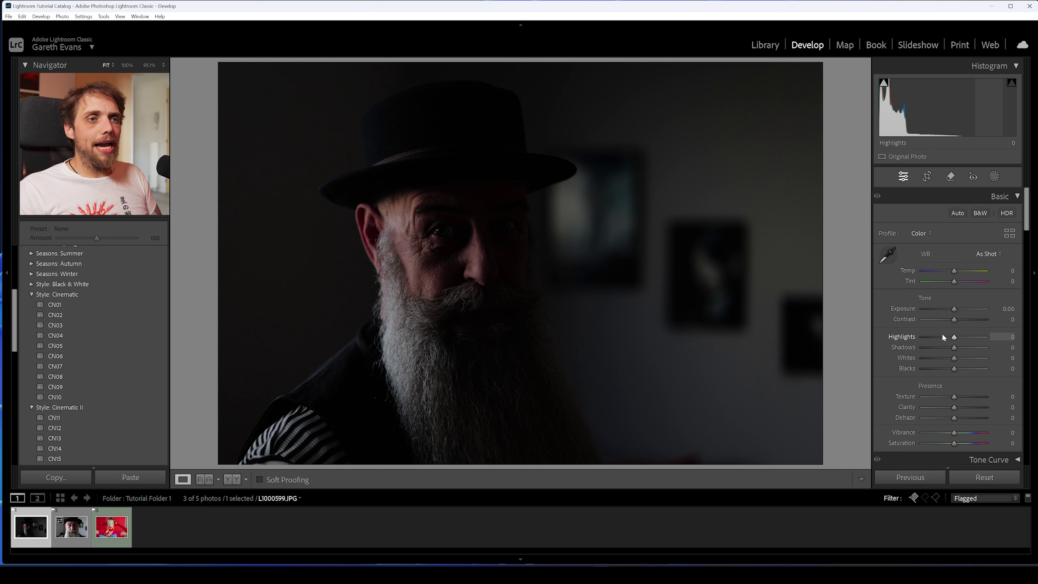
# - Collapse all the Develop adjustment sections from Basic to Calibration and reopen only Basic
pyautogui.moveTo(1029, 230); pyautogui.dragTo(1031, 264)
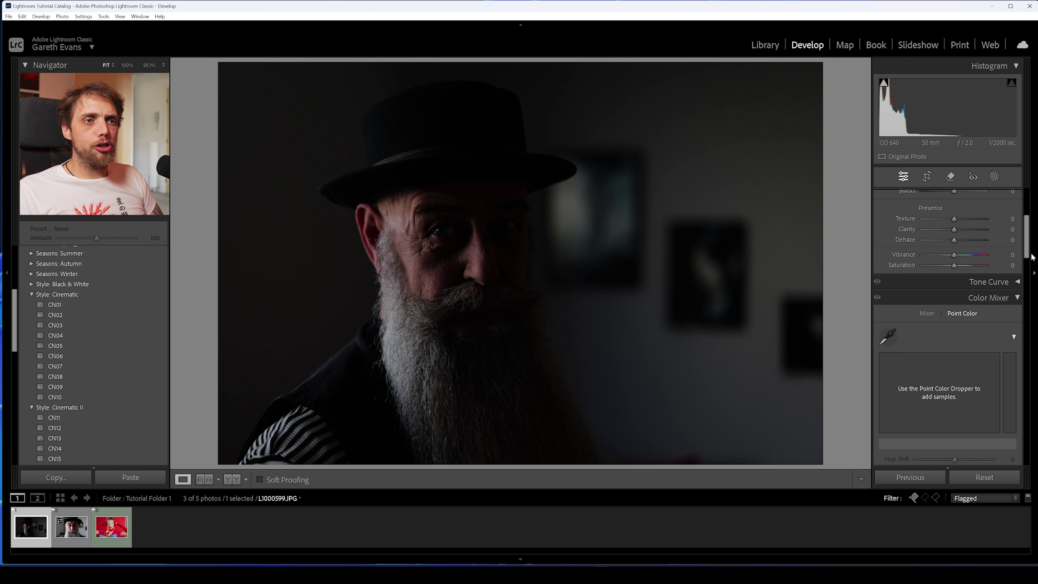
pyautogui.click(1019, 298)
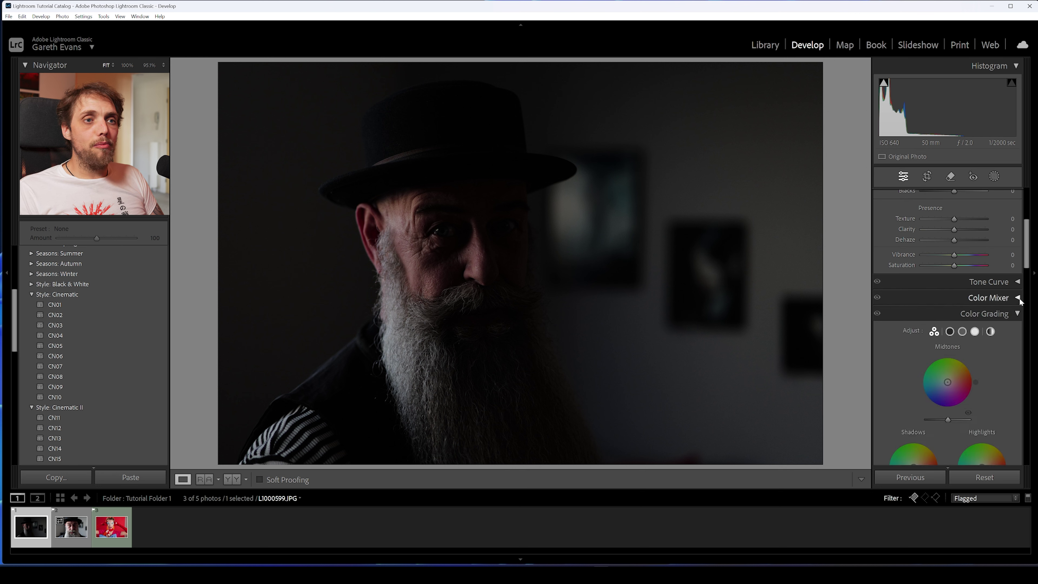
pyautogui.click(1017, 313)
pyautogui.click(1017, 329)
pyautogui.click(1017, 329)
pyautogui.click(1017, 346)
pyautogui.click(1017, 346)
pyautogui.click(1017, 362)
pyautogui.click(1017, 361)
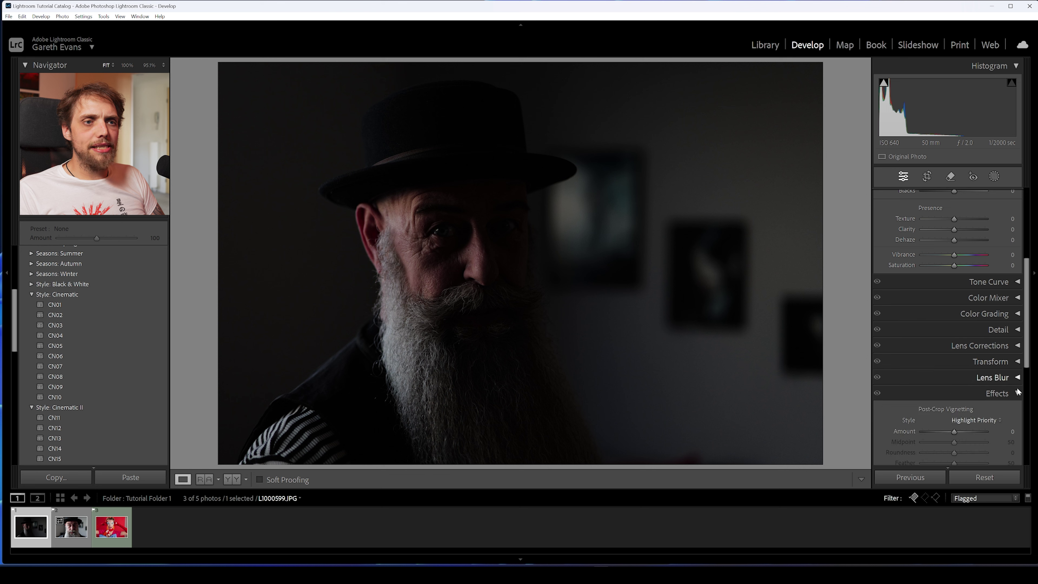
pyautogui.click(1018, 410)
pyautogui.click(1017, 362)
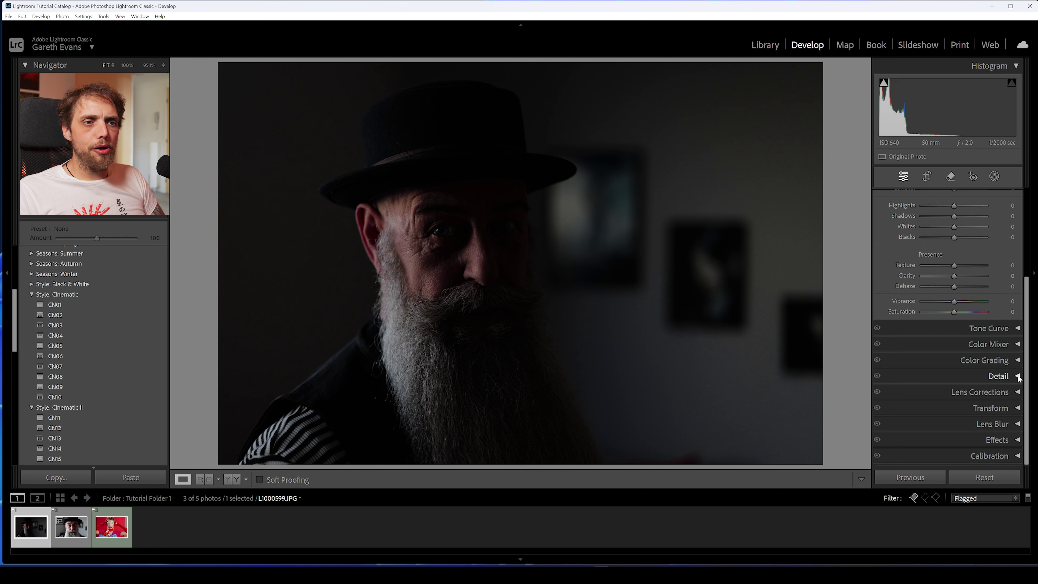
pyautogui.scroll(5, 1009, 327)
pyautogui.click(1018, 197)
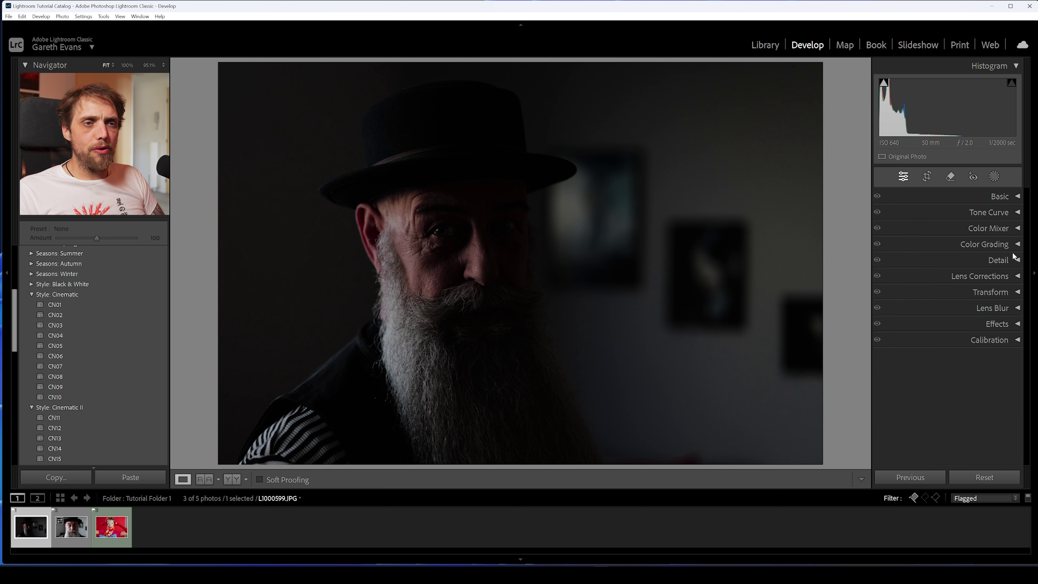
pyautogui.click(1013, 196)
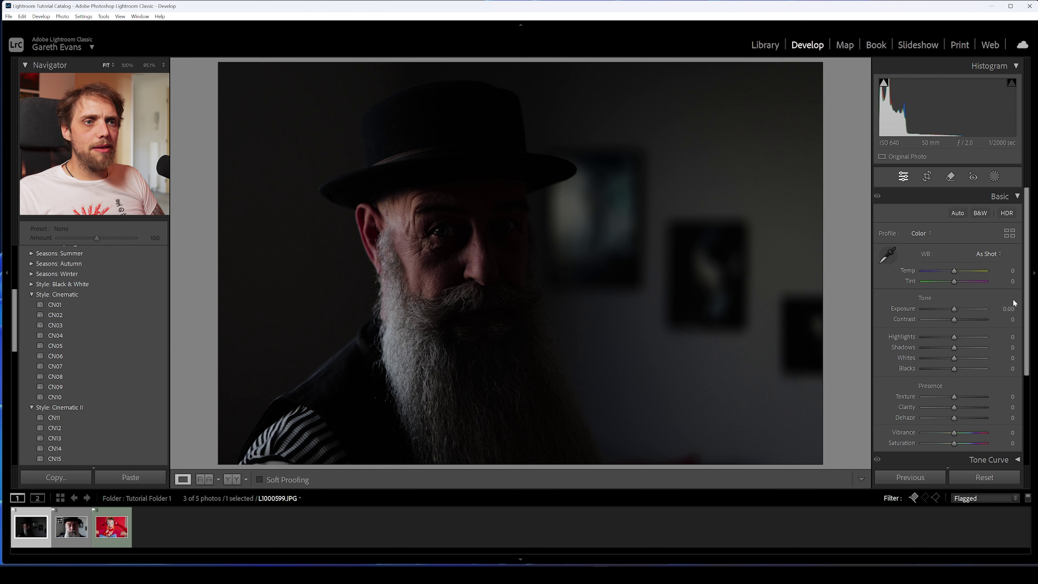
pyautogui.scroll(-4, 1017, 368)
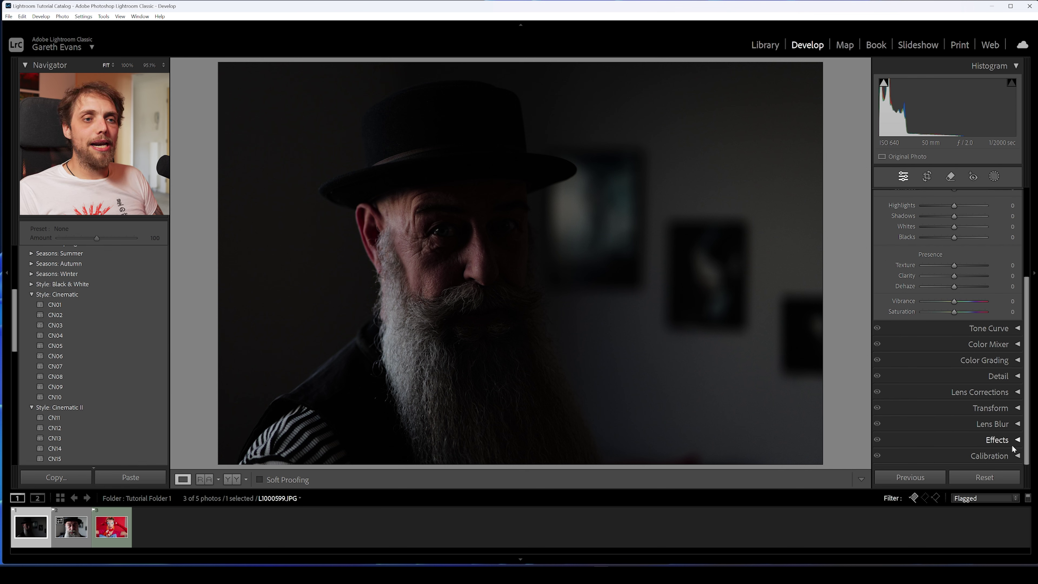
pyautogui.scroll(4, 1031, 328)
pyautogui.scroll(-1, 1031, 328)
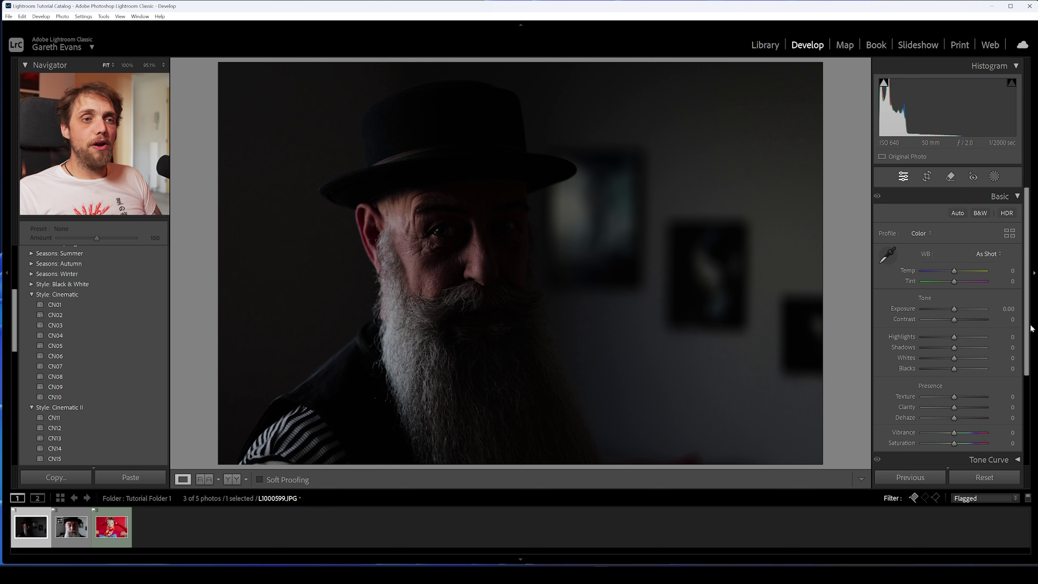
pyautogui.press('super+e')
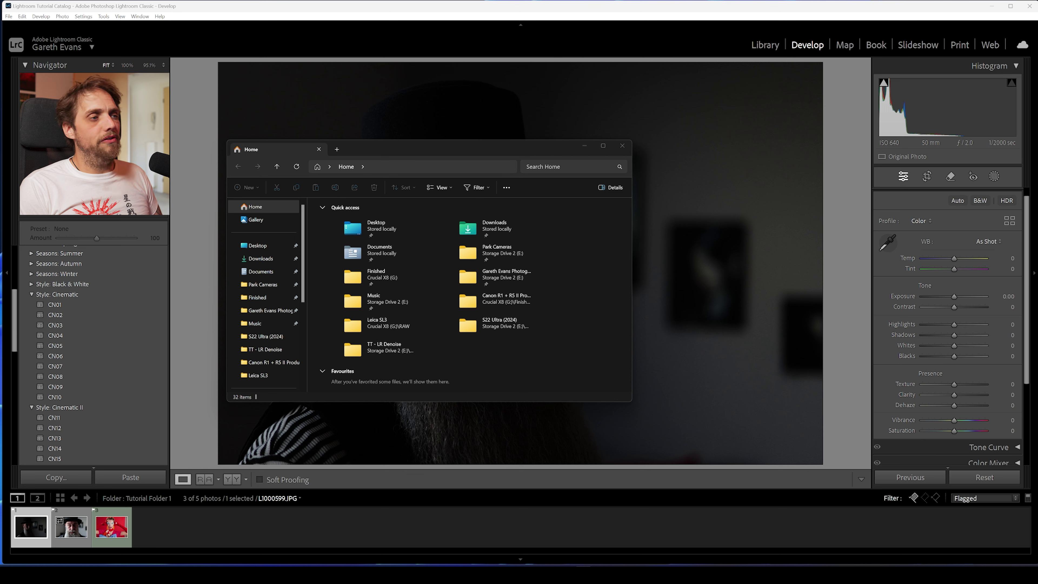
pyautogui.click(542, 12)
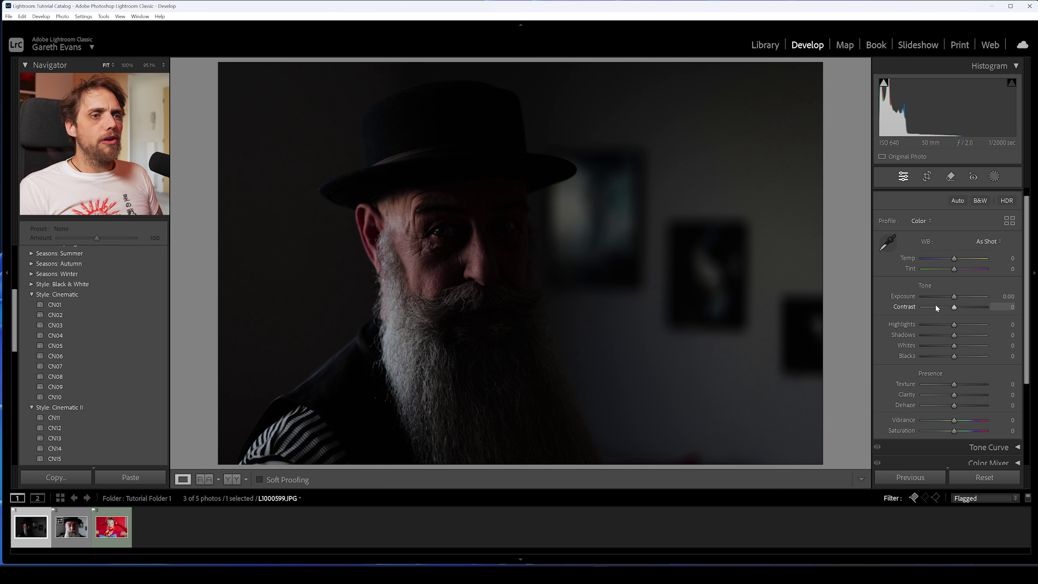
# - In the portrait's Basic adjustments, set Exposure to +2.18, Highlights to -55, Shadows to +54, Temp to +8, Clarity to +18 and Texture to +9
pyautogui.moveTo(955, 297); pyautogui.dragTo(967, 298)
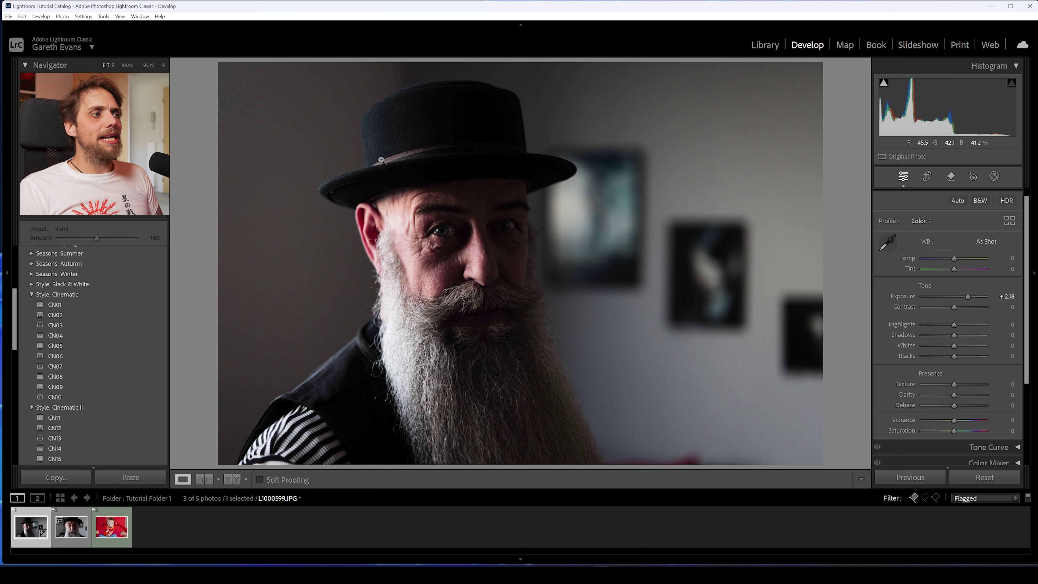
pyautogui.moveTo(957, 323); pyautogui.dragTo(974, 336)
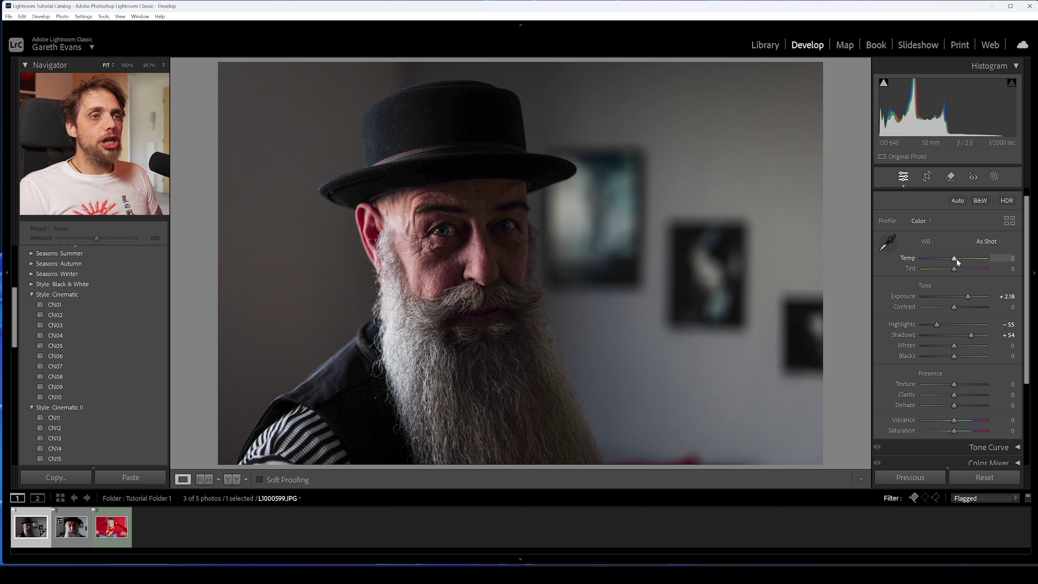
pyautogui.moveTo(955, 258); pyautogui.dragTo(958, 260)
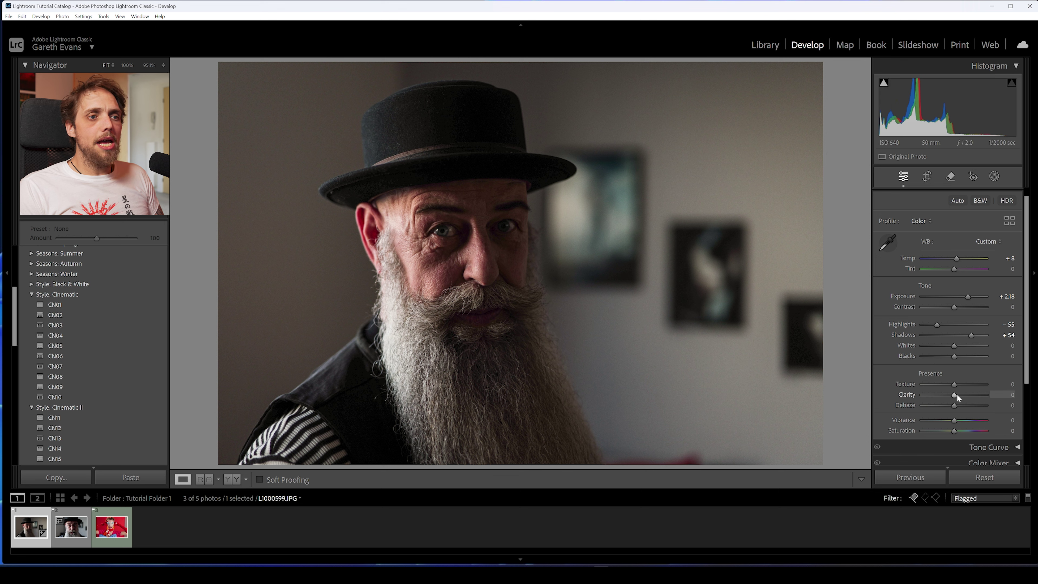
pyautogui.moveTo(955, 395); pyautogui.dragTo(960, 395)
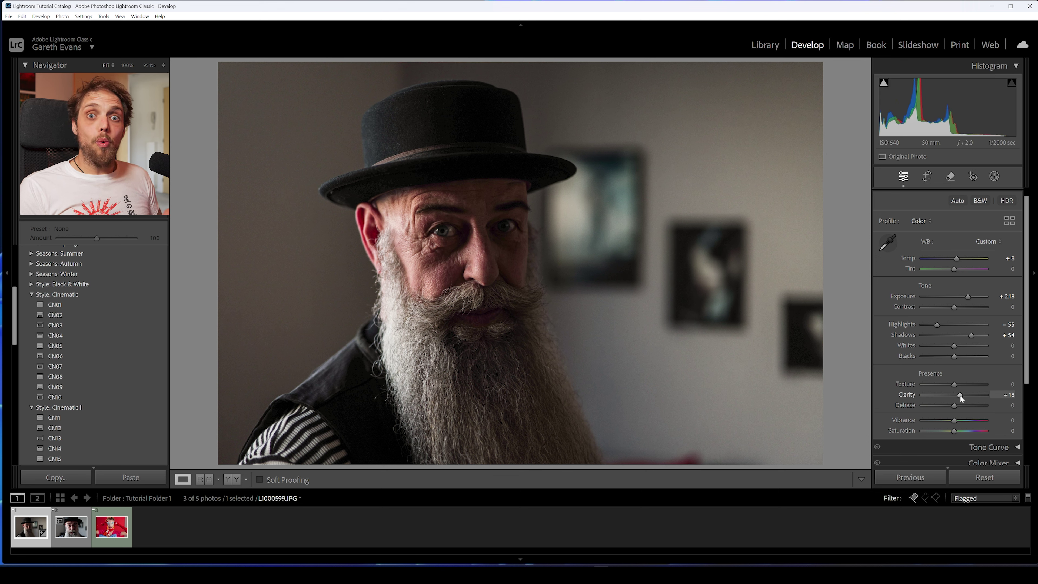
pyautogui.moveTo(954, 384); pyautogui.dragTo(956, 384)
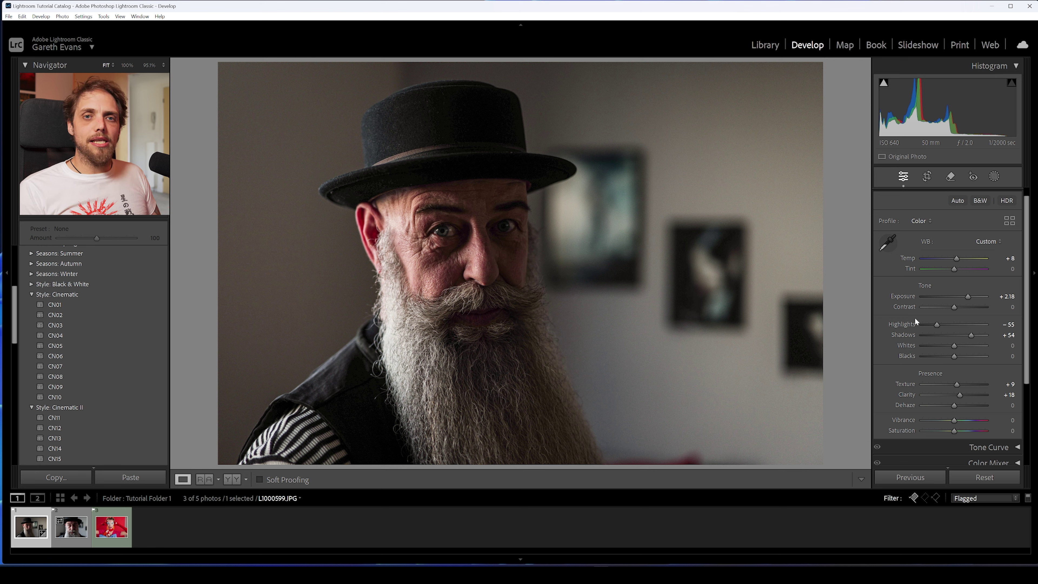
# - Set the Red hue to +29 in the Color Mixer's HSL adjustments for the bearded-man portrait
pyautogui.scroll(-4, 895, 304)
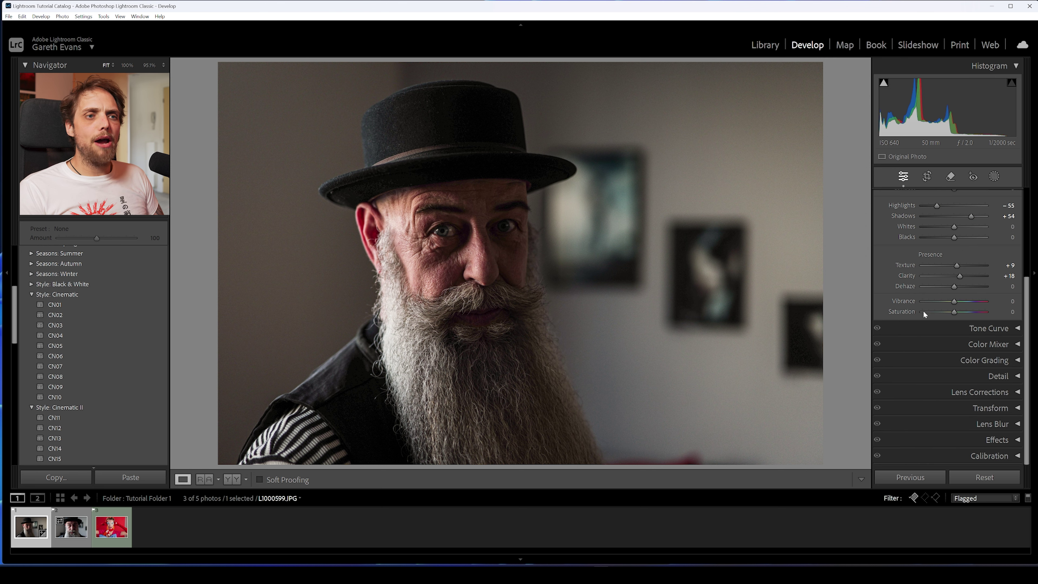
pyautogui.click(991, 346)
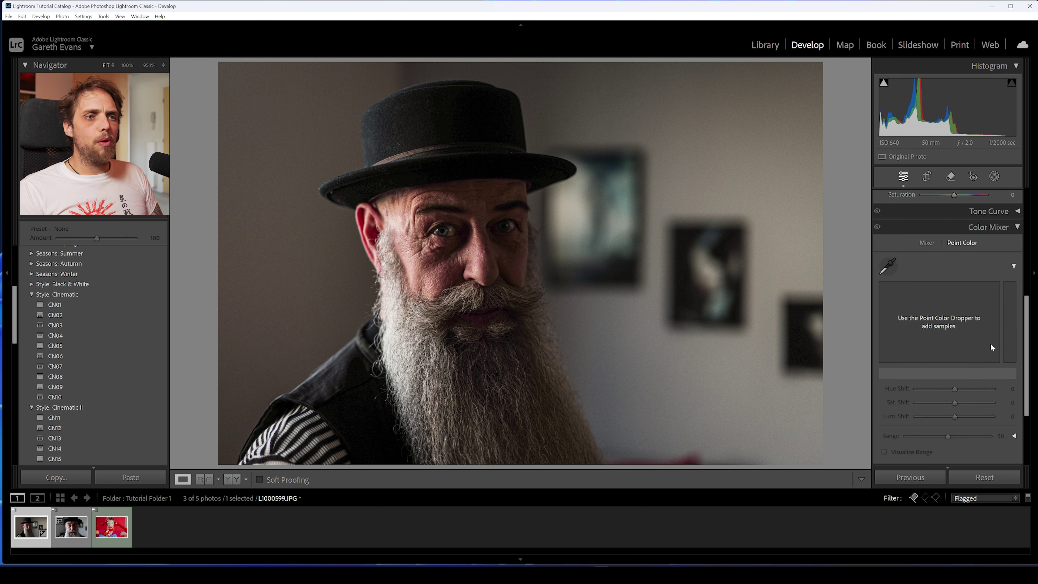
pyautogui.click(927, 242)
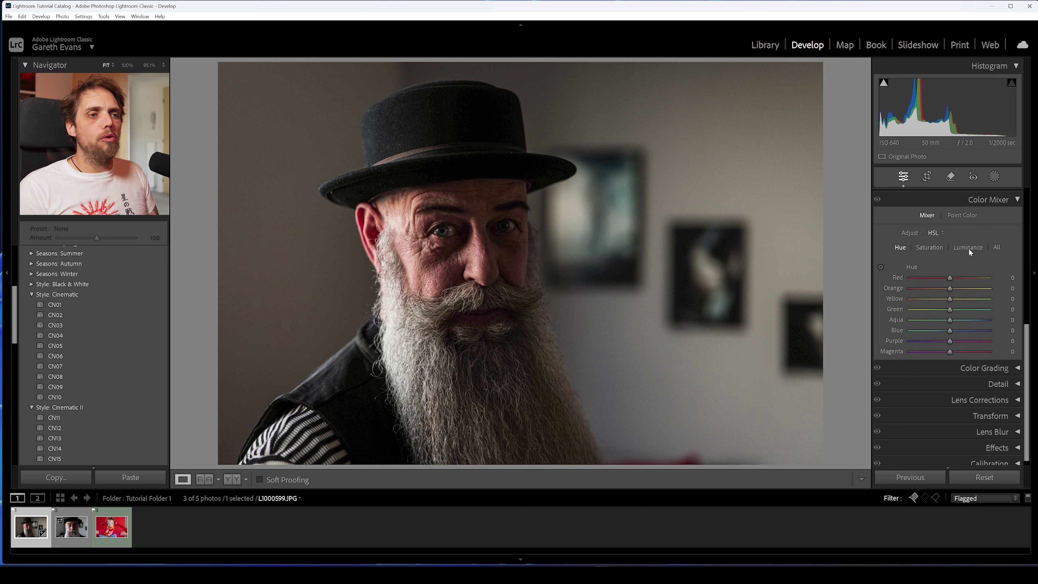
pyautogui.click(930, 247)
pyautogui.moveTo(950, 278)
pyautogui.mouseDown()
pyautogui.moveTo(938, 282)
pyautogui.moveTo(961, 279)
pyautogui.mouseUp()
pyautogui.click(900, 248)
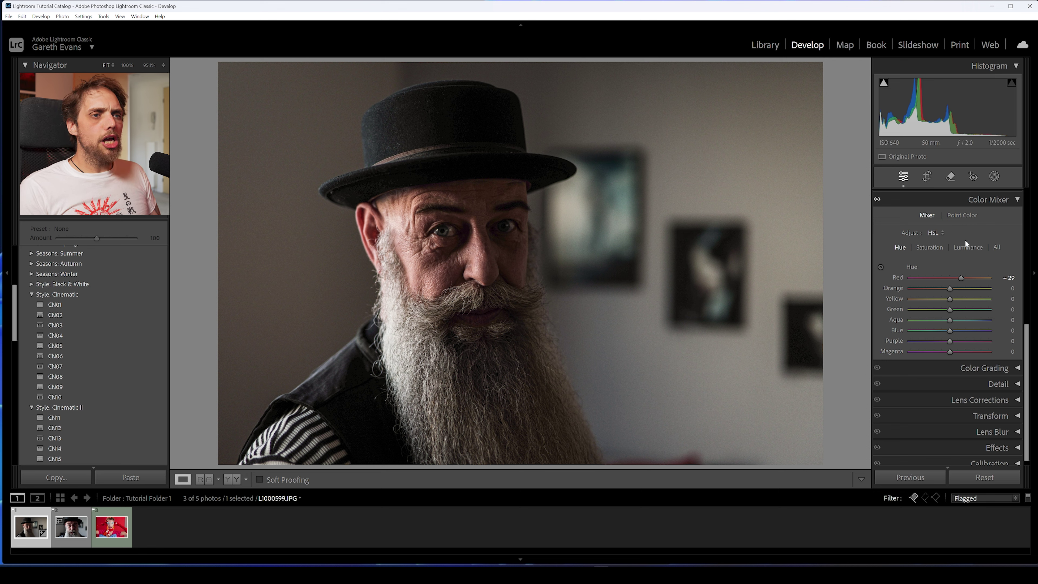
# - Open Color Grading and look over the midtones, shadows and highlights wheels with the blending and balance controls
pyautogui.scroll(-1, 982, 349)
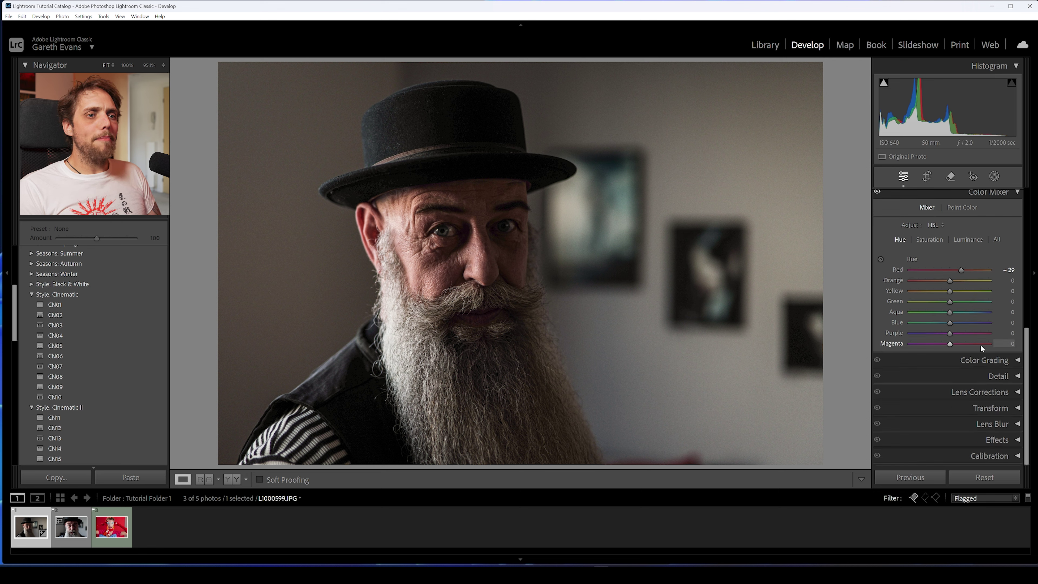
pyautogui.click(980, 360)
pyautogui.scroll(-5, 982, 366)
pyautogui.scroll(2, 978, 362)
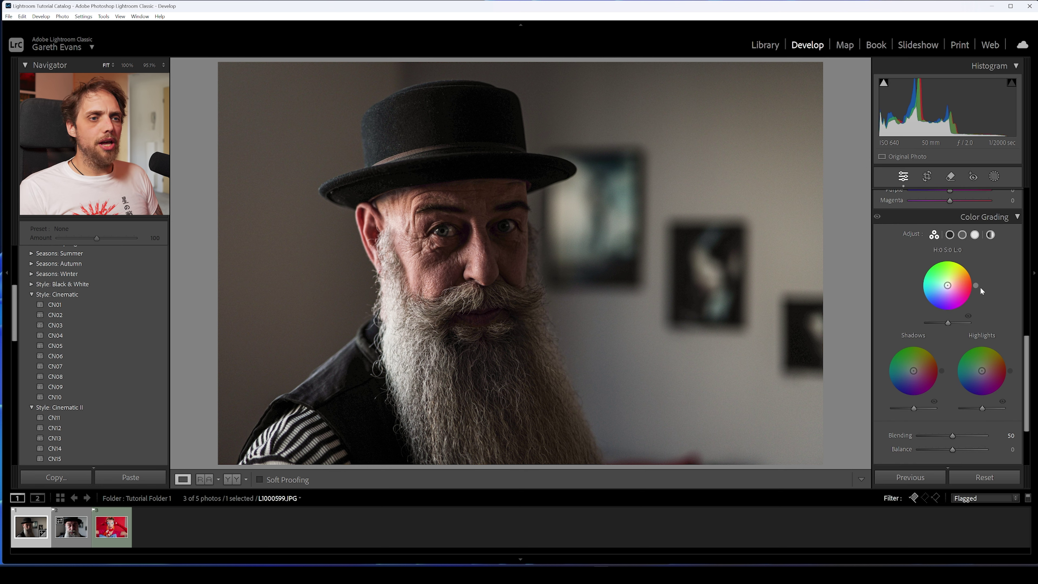
# - Look through the sharpening and noise reduction settings under Detail and collapse that section again
pyautogui.scroll(-3, 980, 286)
pyautogui.click(993, 370)
pyautogui.scroll(-1, 989, 358)
pyautogui.scroll(2, 984, 345)
pyautogui.scroll(-2, 946, 327)
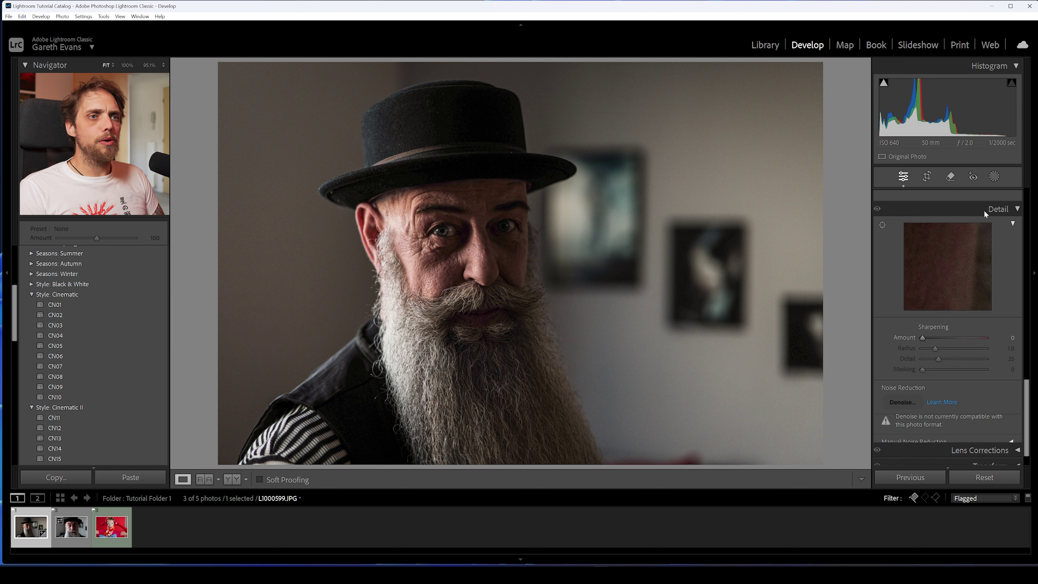
pyautogui.click(973, 209)
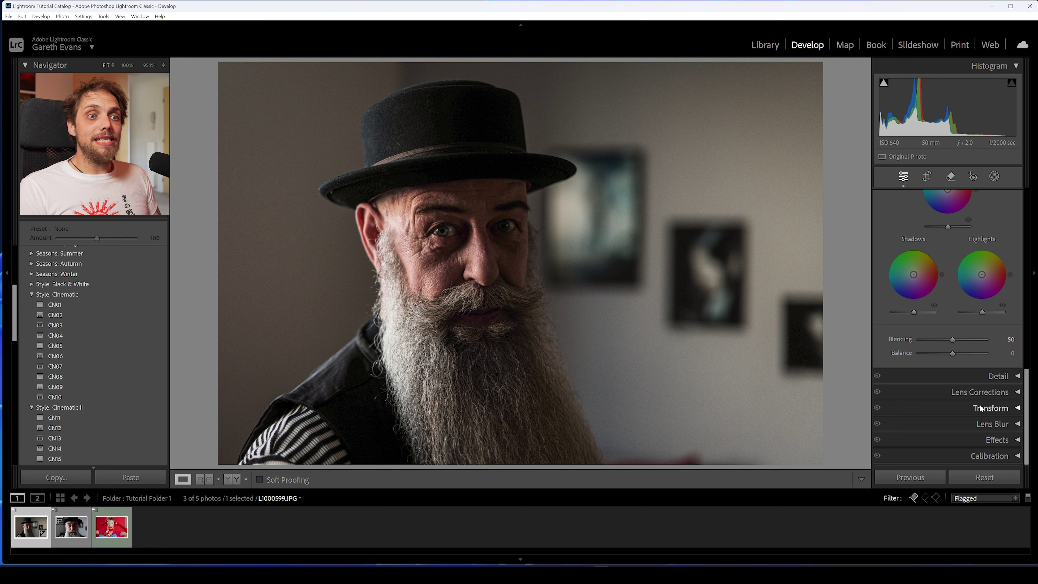
# - Look over the Lens Blur settings and set the post-crop vignetting Amount to -19 under Effects for the bearded-man portrait
pyautogui.click(996, 424)
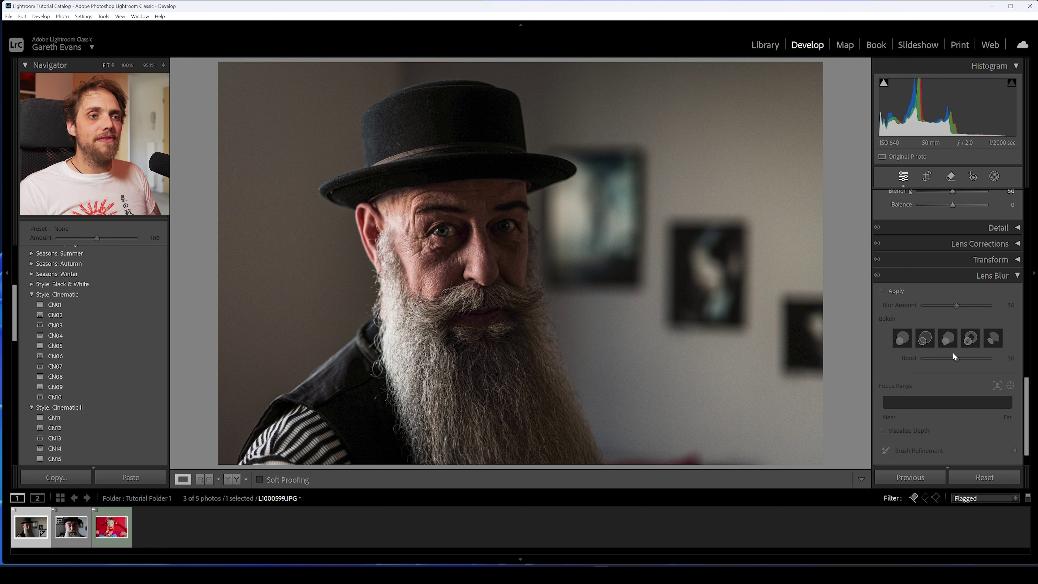
pyautogui.click(997, 276)
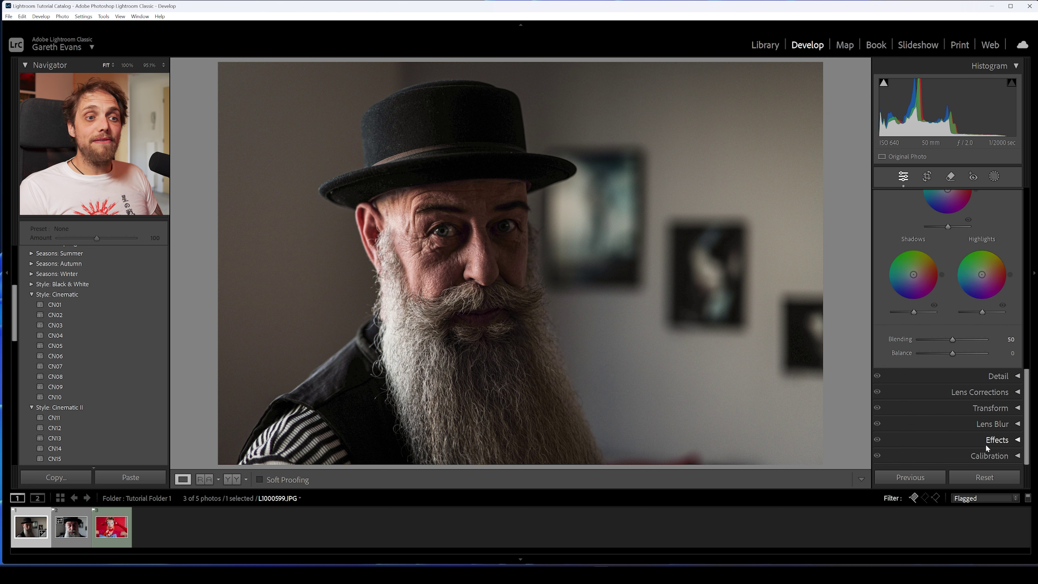
pyautogui.click(993, 440)
pyautogui.moveTo(955, 347); pyautogui.dragTo(948, 349)
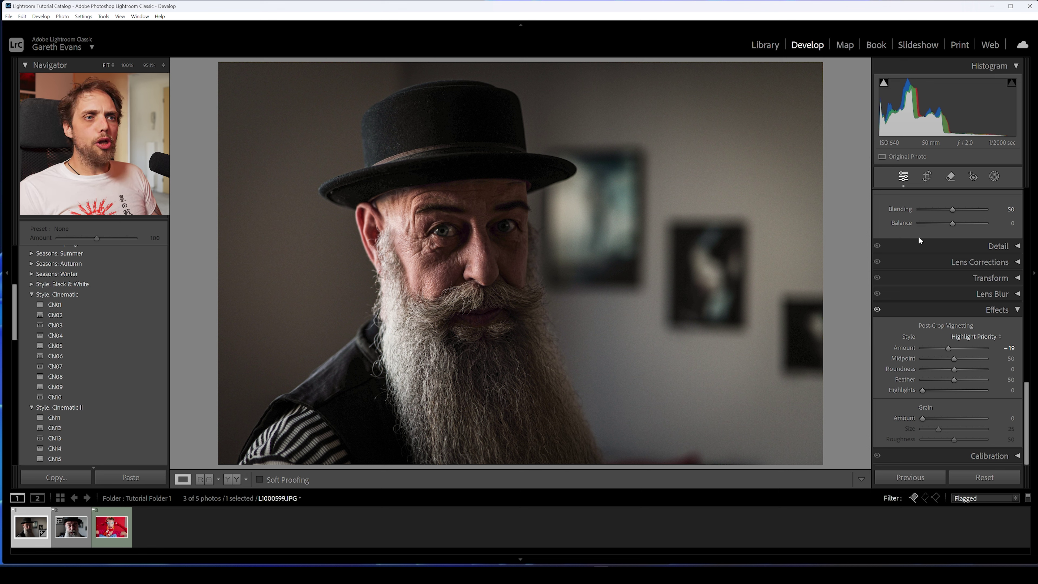
# - Crop the bearded-man portrait to a 16 x 9 aspect ratio, shifting the photo upward within the crop frame
pyautogui.scroll(8, 894, 348)
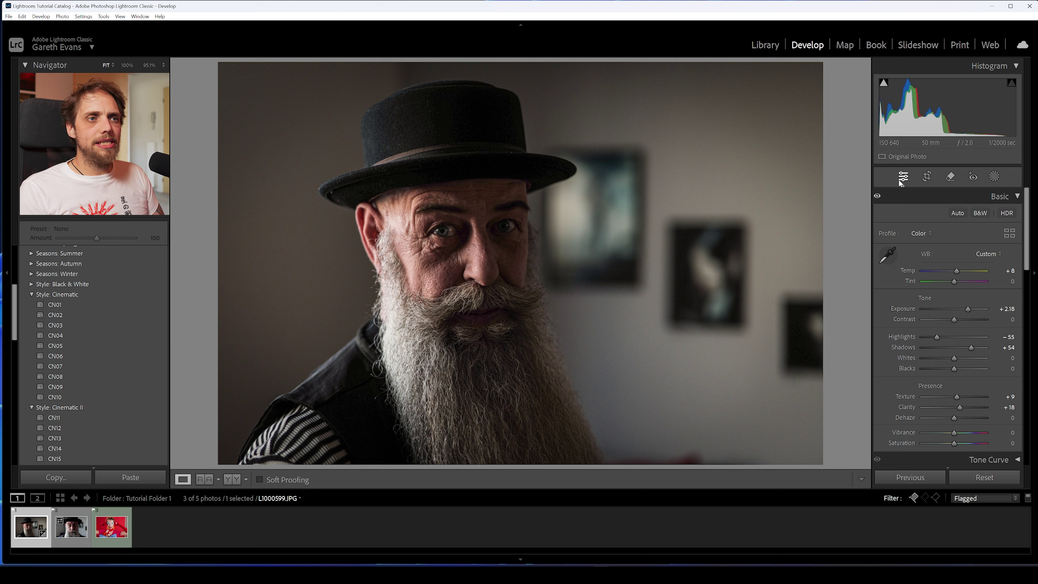
pyautogui.scroll(-2, 950, 332)
pyautogui.scroll(2, 887, 335)
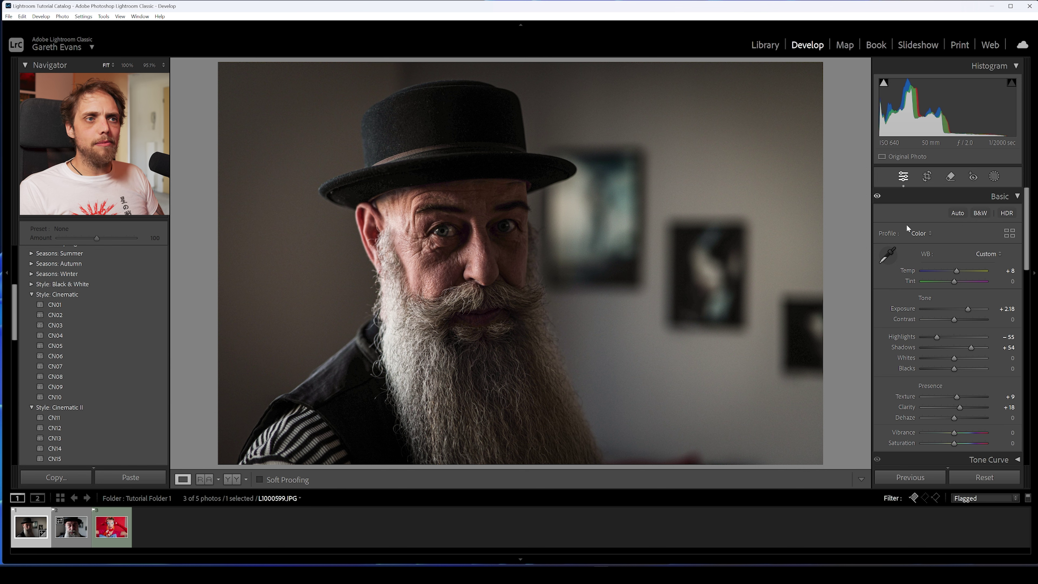
pyautogui.click(928, 176)
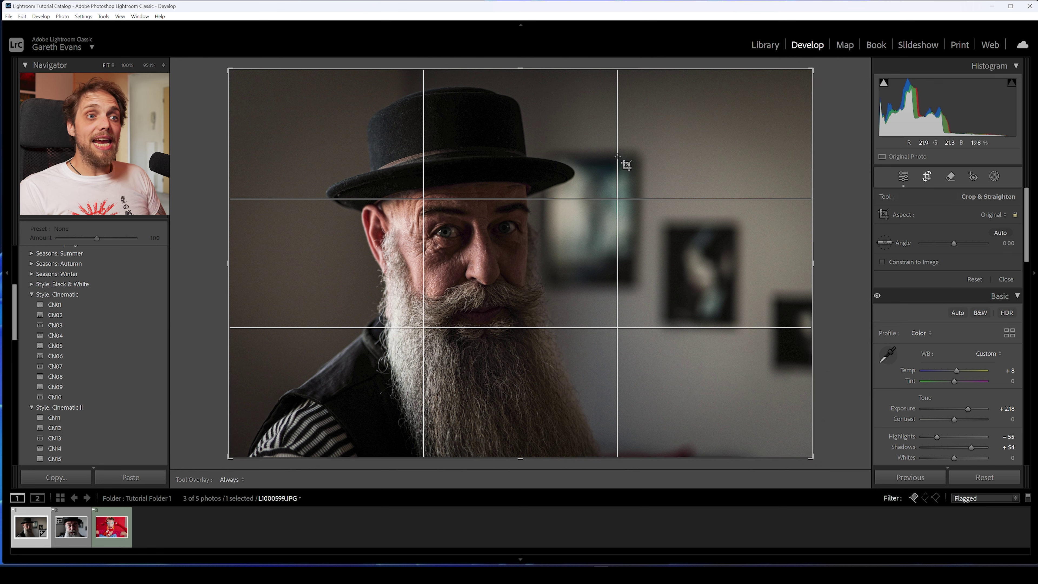
pyautogui.moveTo(513, 68); pyautogui.dragTo(527, 161)
pyautogui.hotkey('ctrl', 'alt', 'r')
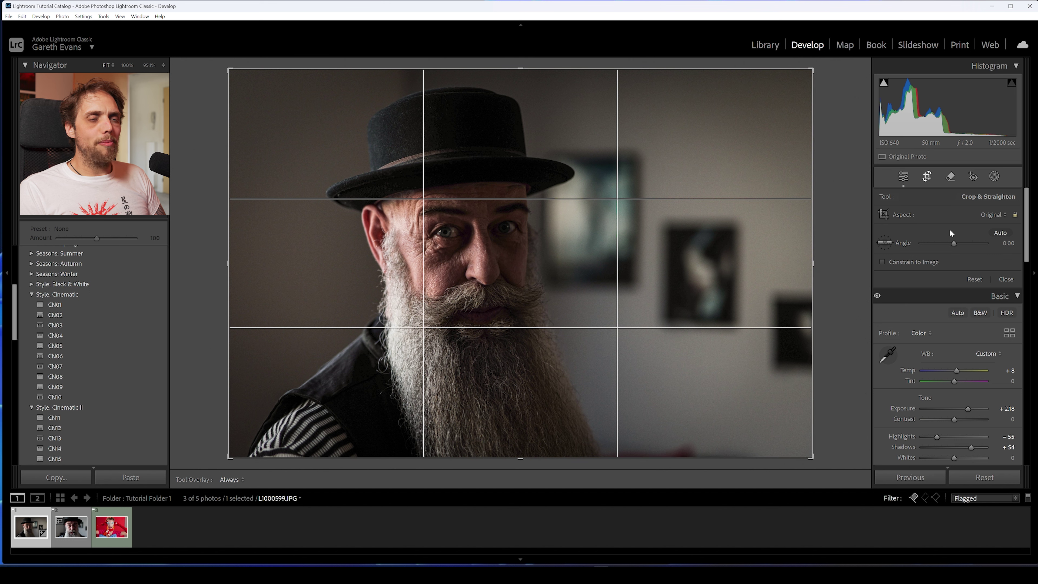
pyautogui.click(994, 214)
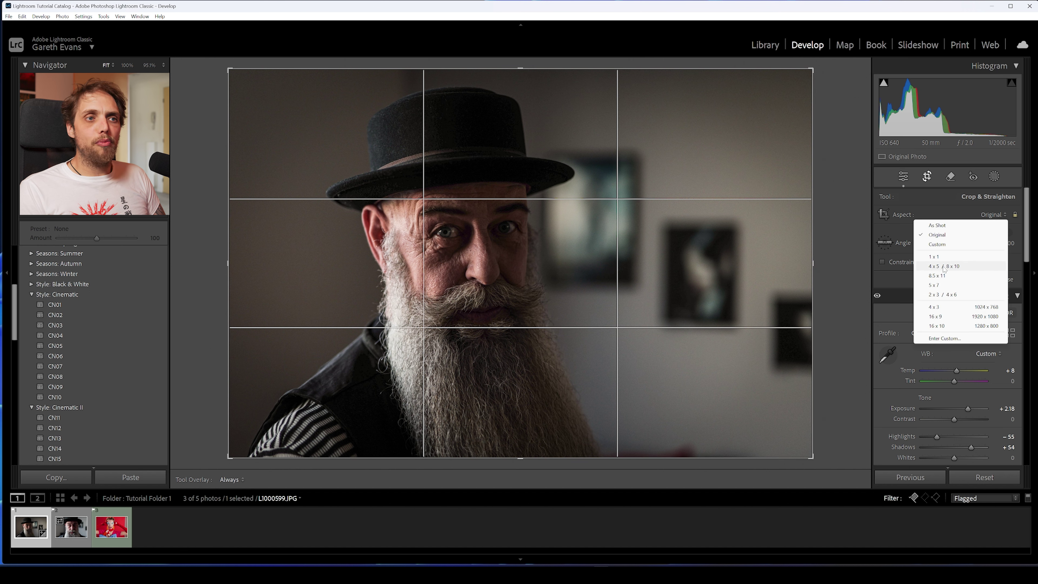
pyautogui.click(936, 316)
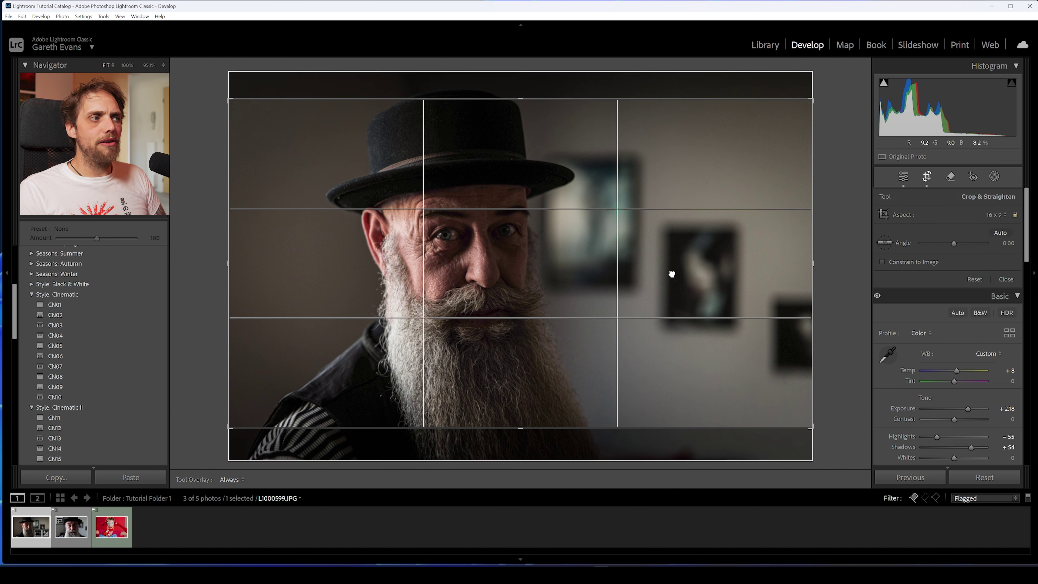
pyautogui.moveTo(669, 274); pyautogui.dragTo(669, 255)
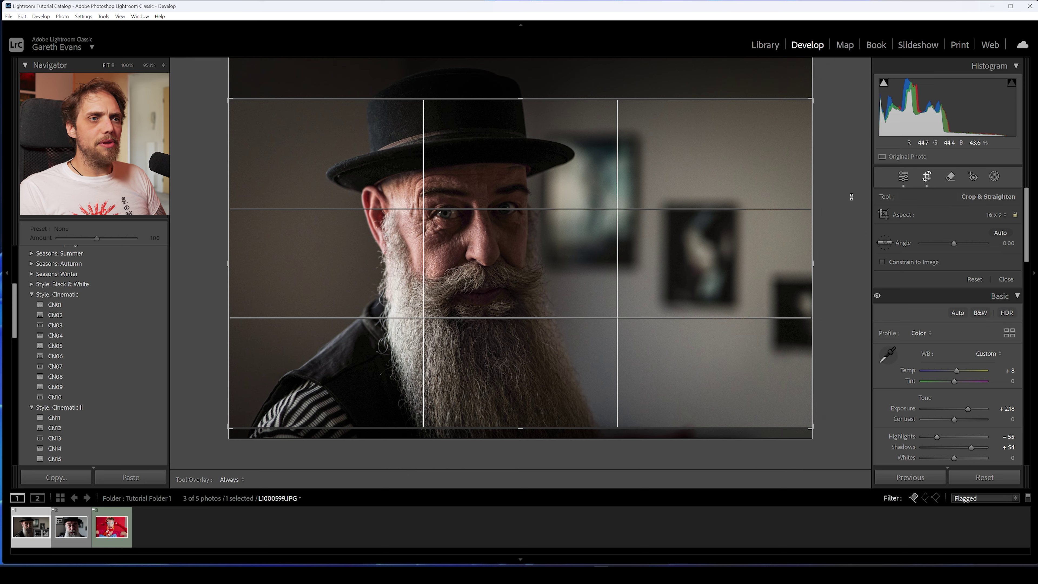
pyautogui.click(904, 176)
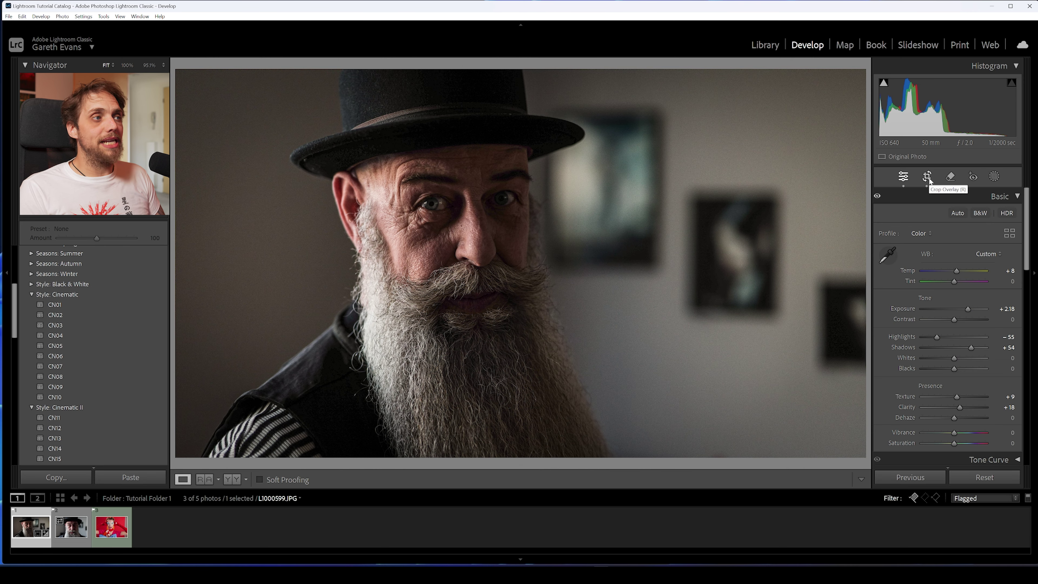
# - Crop L1000812.JPG inward from its right edge at the original aspect ratio to cut out the grey wall
pyautogui.click(111, 526)
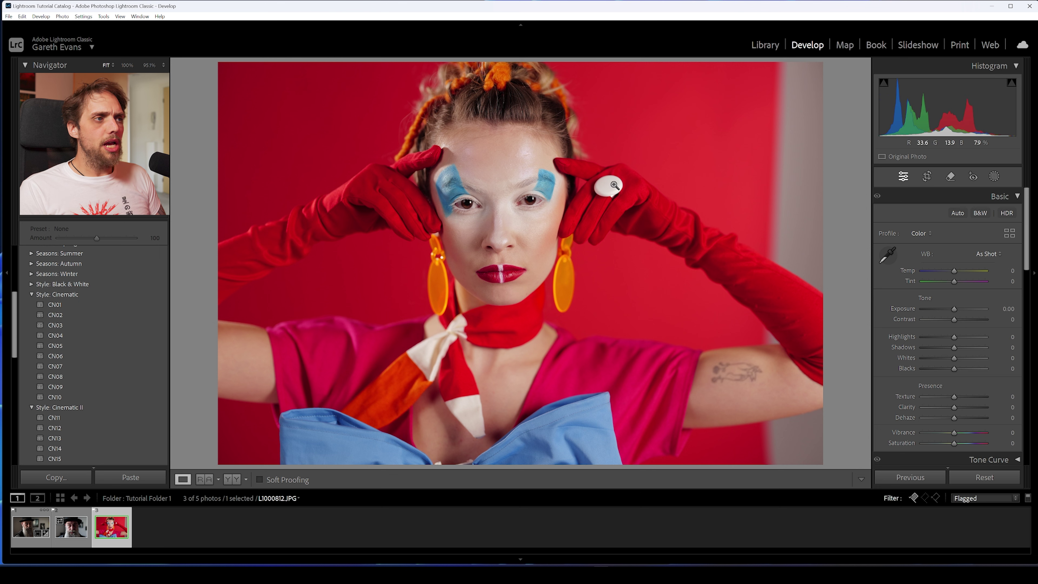
pyautogui.click(927, 176)
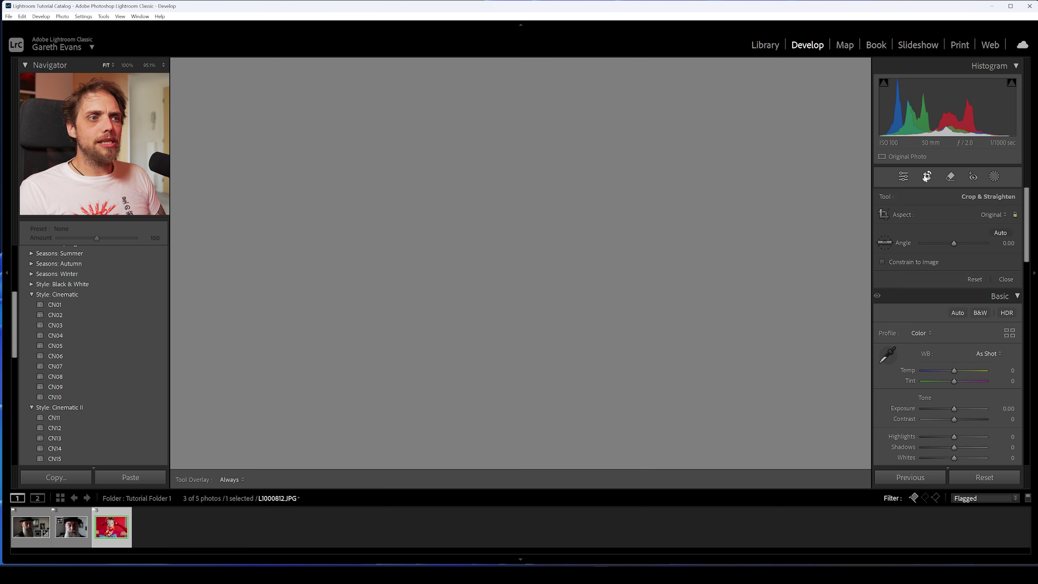
pyautogui.moveTo(812, 262); pyautogui.dragTo(776, 265)
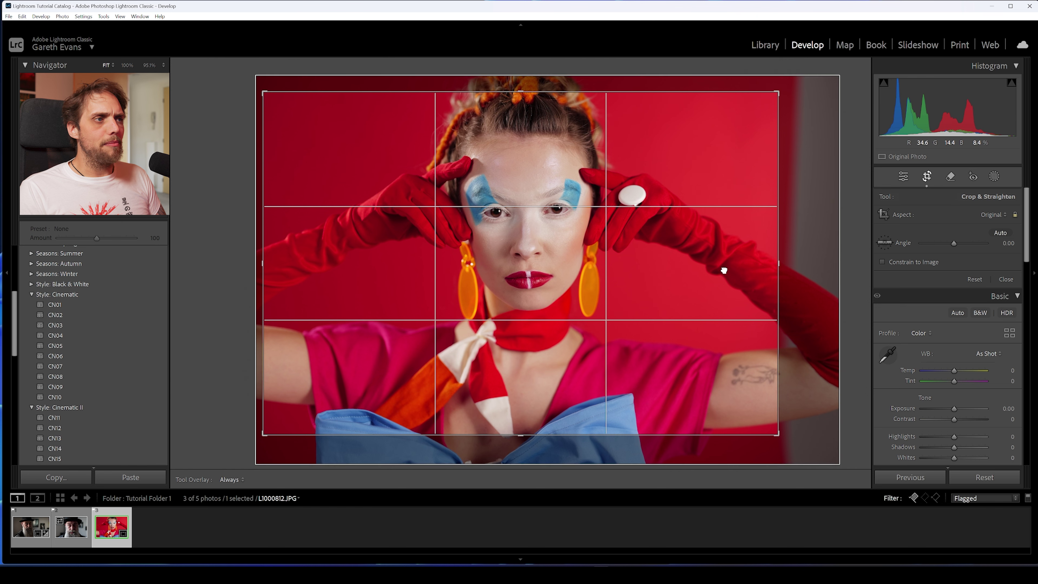
pyautogui.click(904, 179)
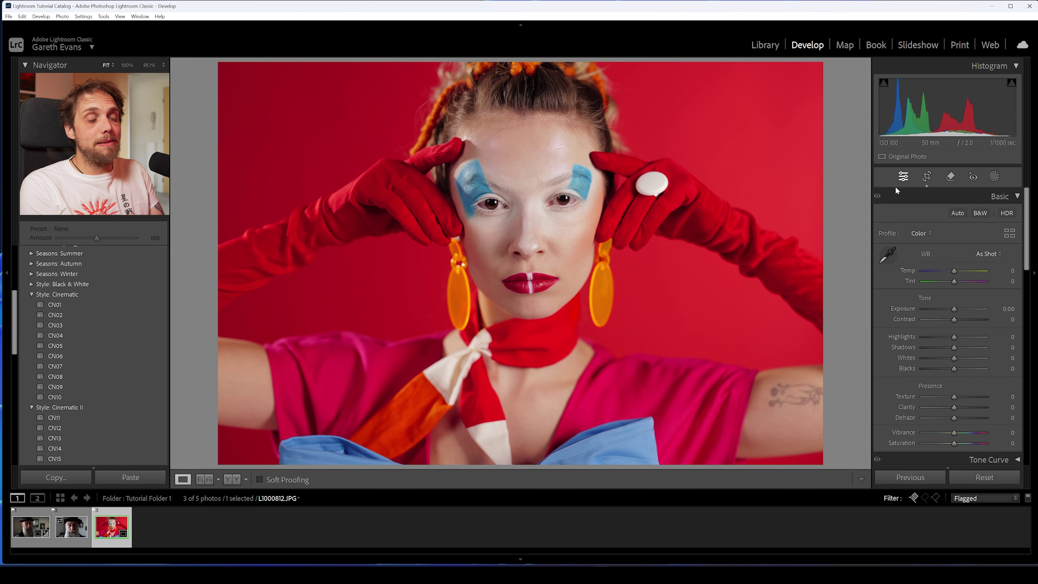
# - Try a crop with the aspect ratio unlocked and a crop angle of -12.34 on the red portrait, undoing each
pyautogui.click(927, 178)
pyautogui.click(1015, 215)
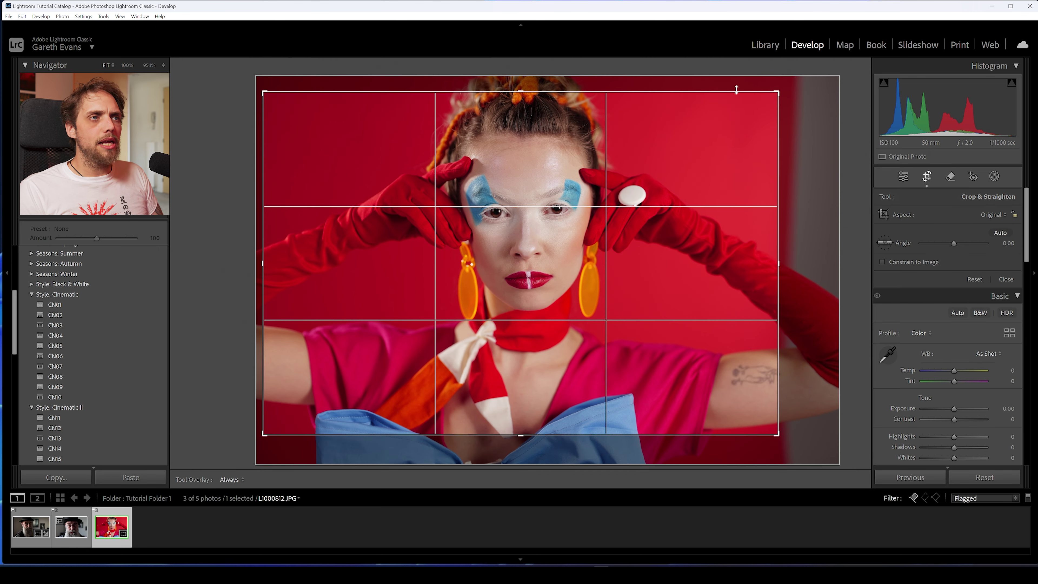
pyautogui.moveTo(778, 93); pyautogui.dragTo(782, 119)
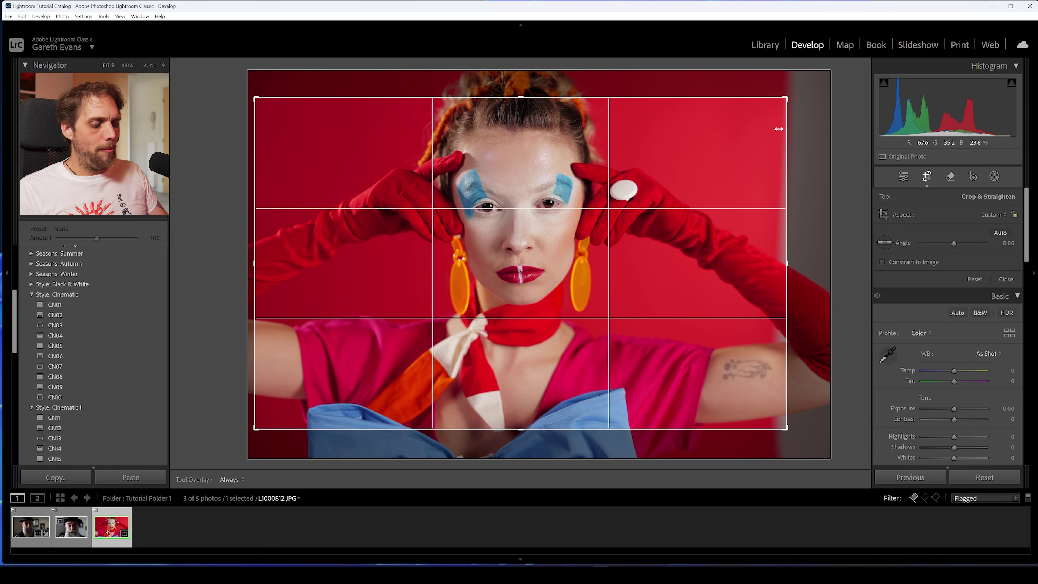
pyautogui.hotkey('ctrl', 'z')
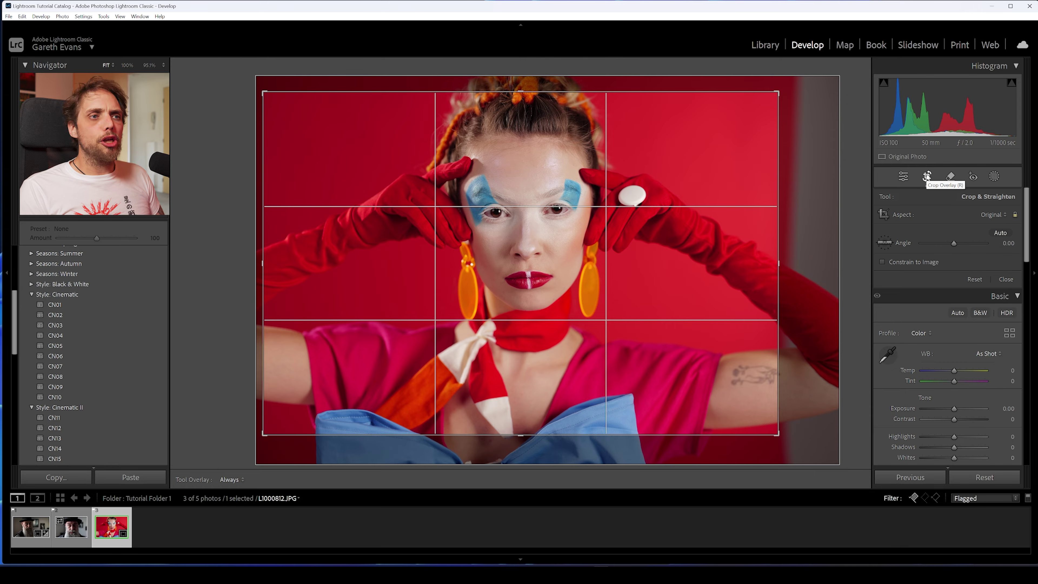
pyautogui.moveTo(791, 136); pyautogui.dragTo(736, 97)
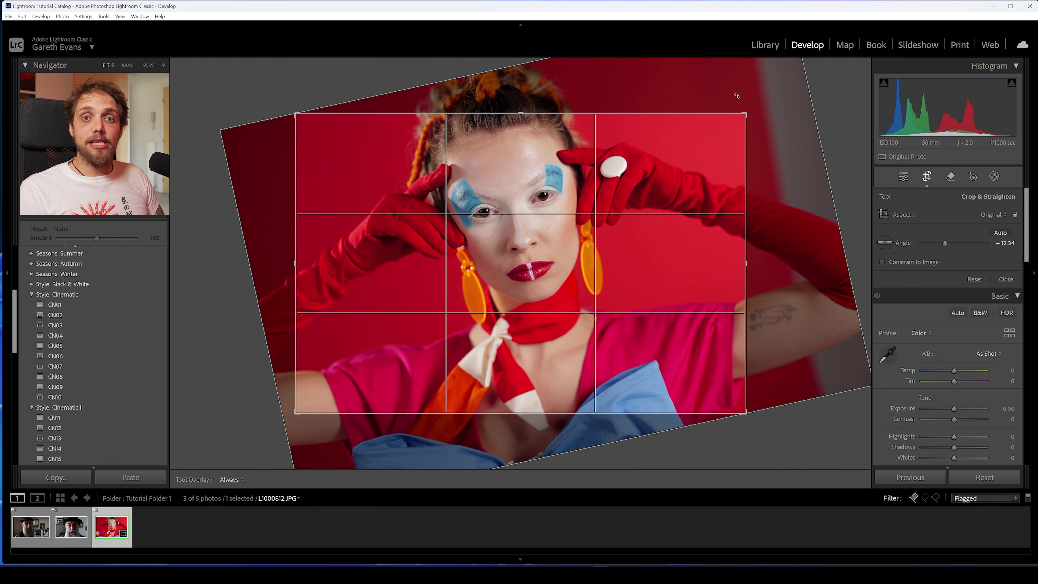
pyautogui.hotkey('ctrl', 'z')
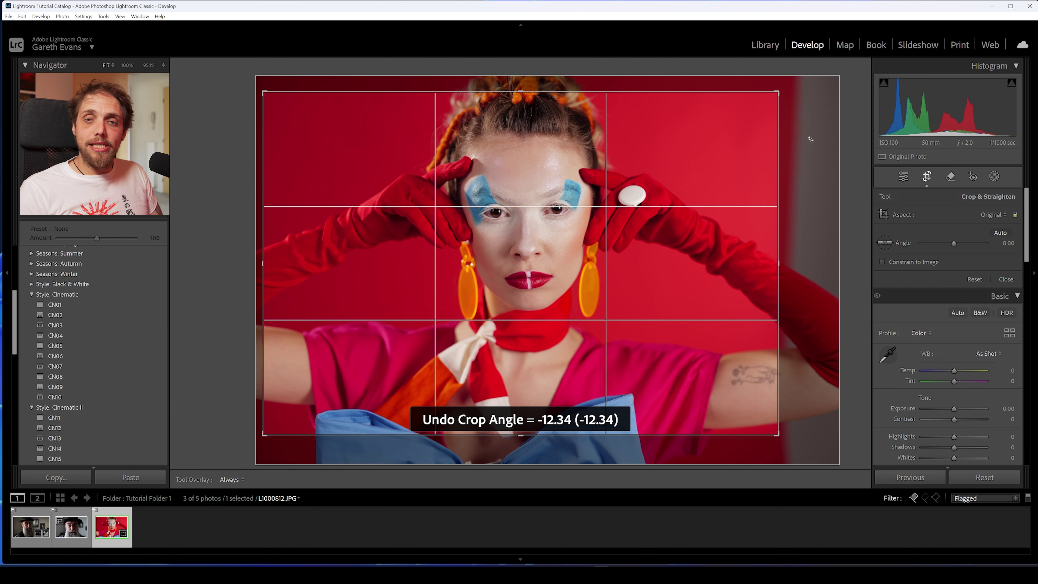
# - Try removing the tattoo on the woman's upper arm with the Remove mode at size 9, and delete that spot
pyautogui.click(951, 177)
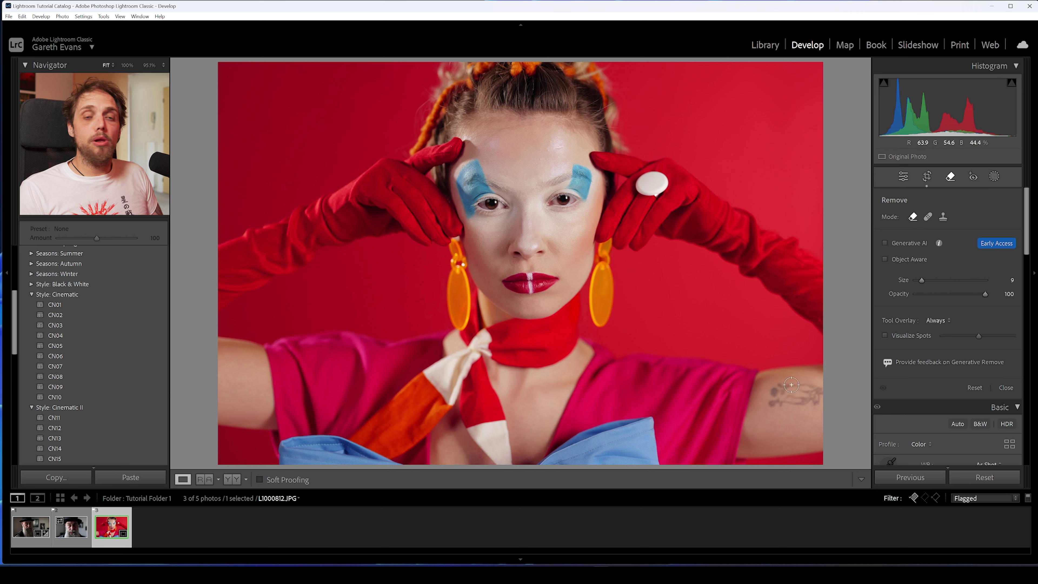
pyautogui.moveTo(790, 388)
pyautogui.mouseDown()
pyautogui.moveTo(770, 403)
pyautogui.moveTo(819, 402)
pyautogui.moveTo(783, 393)
pyautogui.mouseUp()
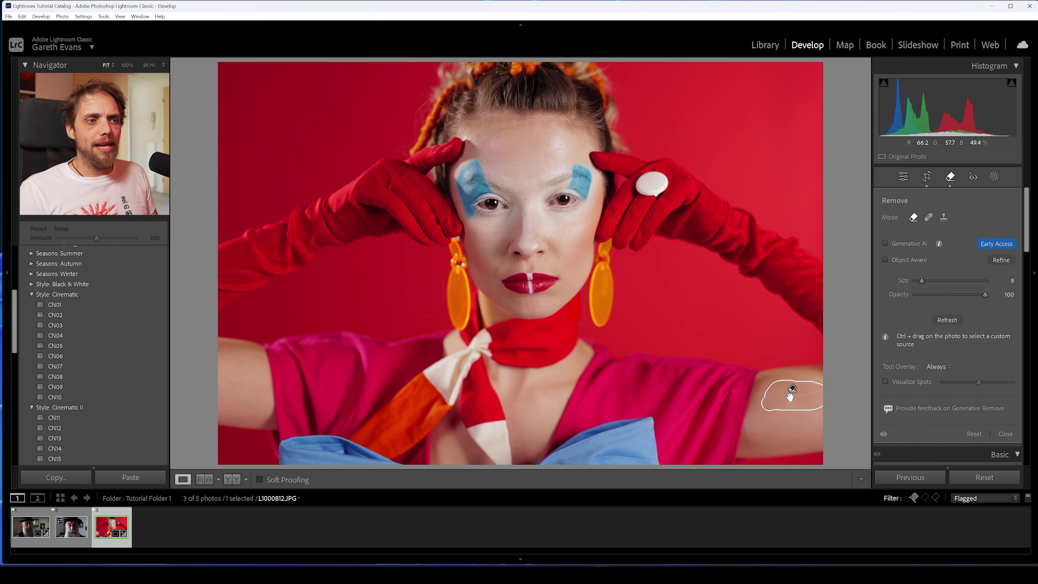
pyautogui.press('Delete')
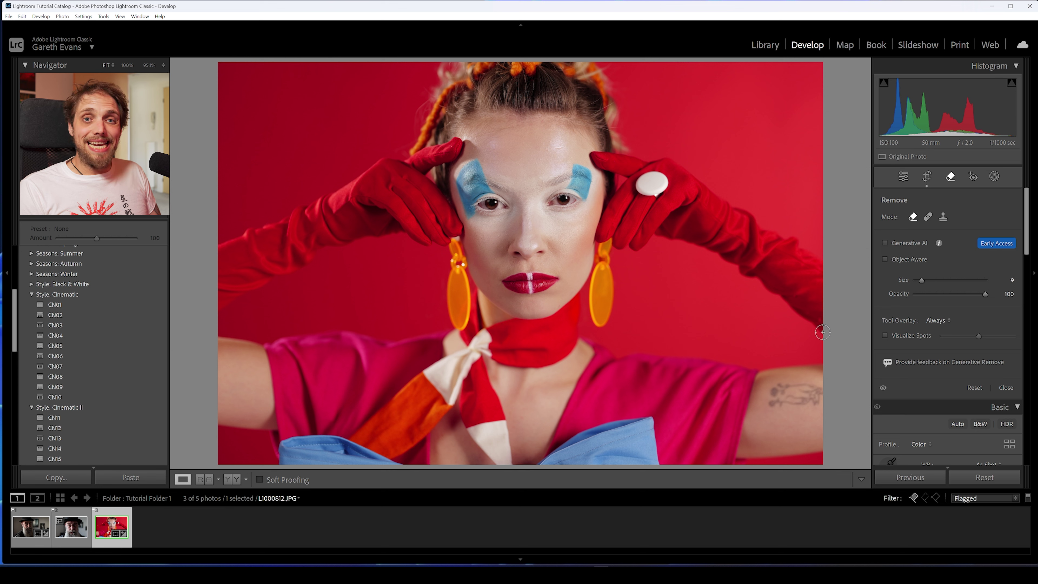
# - Try healing over the arm tattoo with the Heal mode, and delete that spot
pyautogui.click(928, 217)
pyautogui.moveTo(801, 377)
pyautogui.mouseDown()
pyautogui.moveTo(766, 399)
pyautogui.moveTo(778, 411)
pyautogui.moveTo(821, 402)
pyautogui.moveTo(787, 396)
pyautogui.mouseUp()
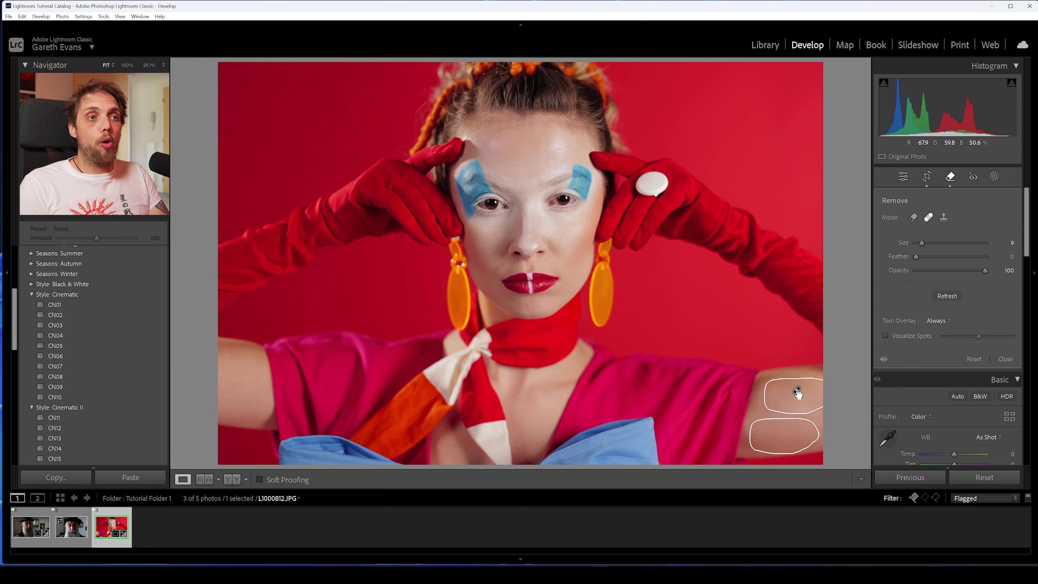
pyautogui.press('Delete')
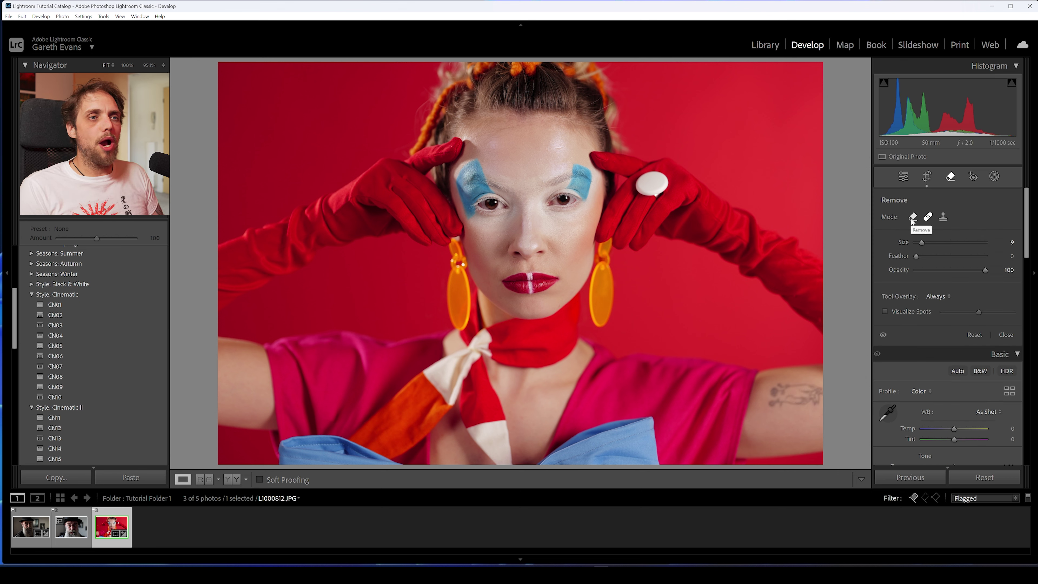
# - Try cloning skin from the chest over the arm tattoo with the Clone mode, and delete that spot
pyautogui.click(943, 217)
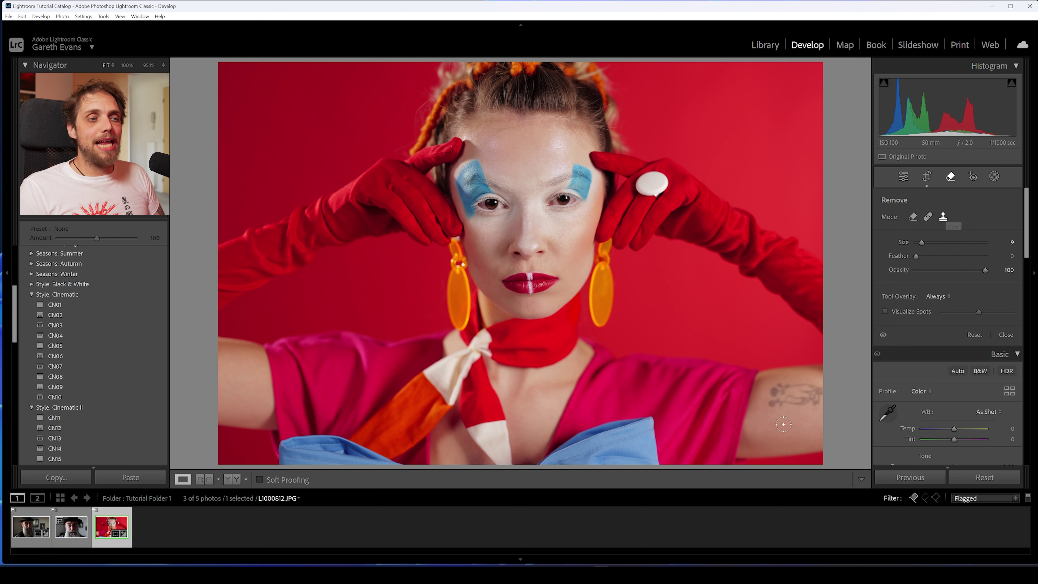
pyautogui.moveTo(818, 392)
pyautogui.mouseDown()
pyautogui.moveTo(771, 399)
pyautogui.moveTo(784, 411)
pyautogui.moveTo(823, 407)
pyautogui.moveTo(769, 401)
pyautogui.moveTo(774, 416)
pyautogui.moveTo(756, 435)
pyautogui.moveTo(656, 413)
pyautogui.moveTo(648, 385)
pyautogui.moveTo(525, 397)
pyautogui.mouseUp()
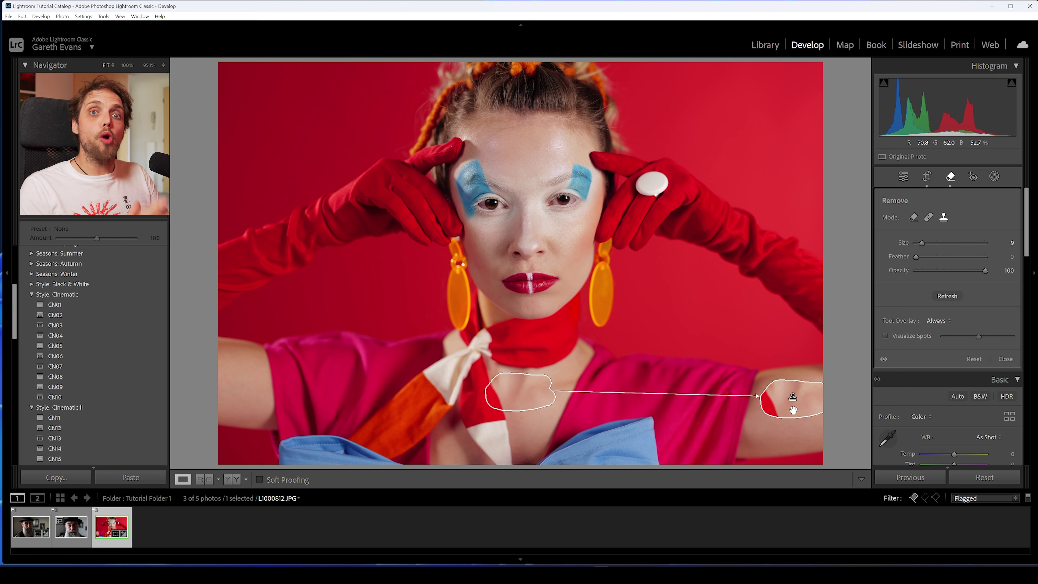
pyautogui.press('Delete')
# - Remove the white ring from the red glove with the Remove mode, using Generative AI and its second variation
pyautogui.click(913, 217)
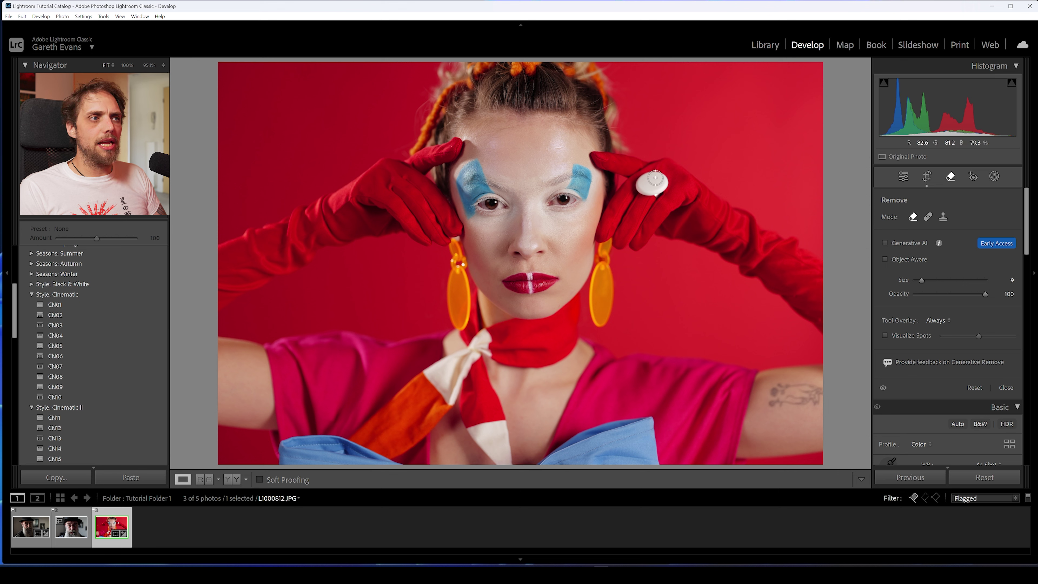
pyautogui.moveTo(656, 177)
pyautogui.mouseDown()
pyautogui.moveTo(641, 175)
pyautogui.moveTo(638, 192)
pyautogui.moveTo(670, 189)
pyautogui.moveTo(659, 180)
pyautogui.mouseUp()
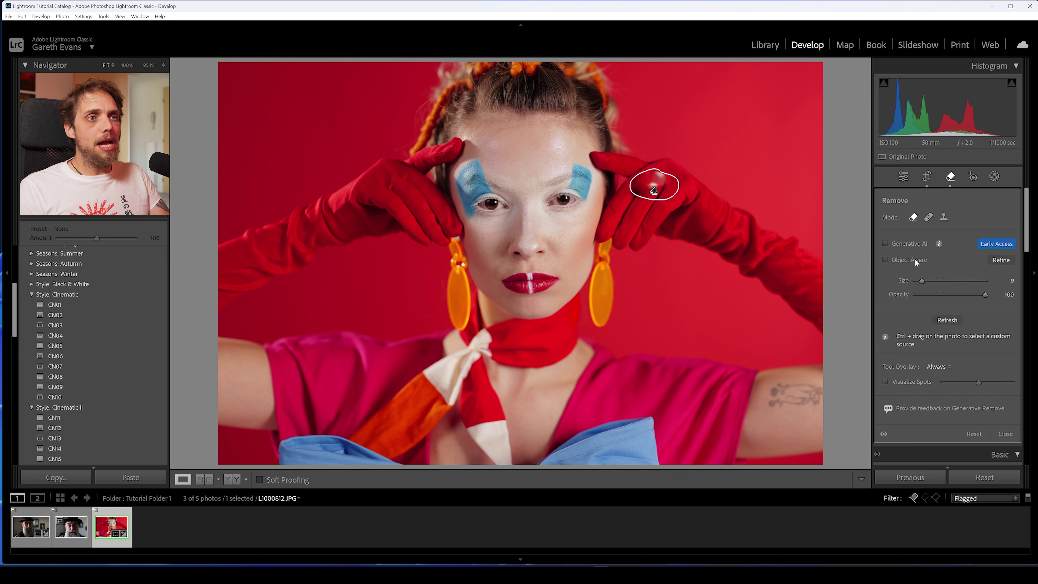
pyautogui.click(911, 245)
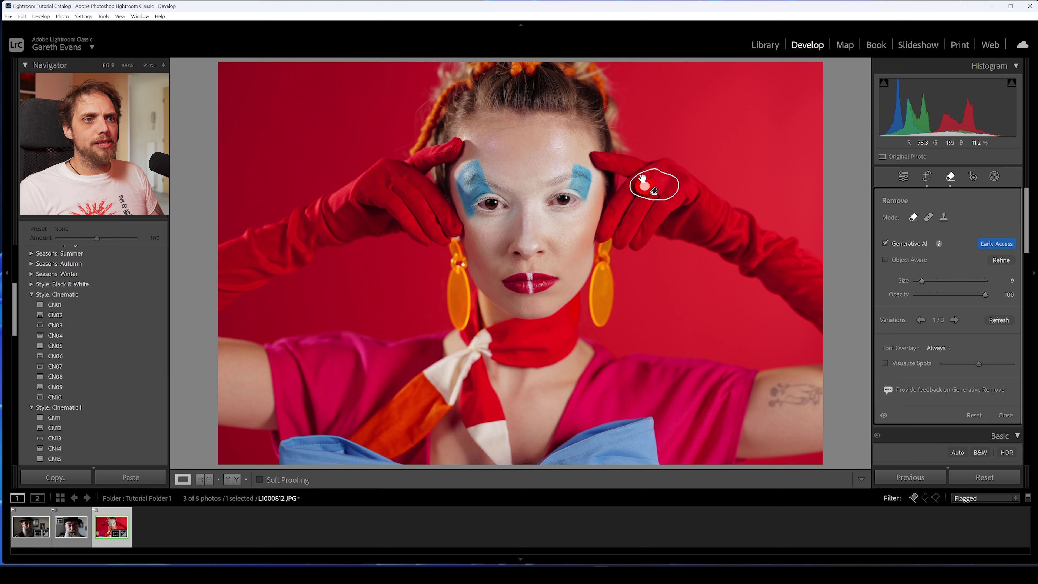
pyautogui.click(955, 320)
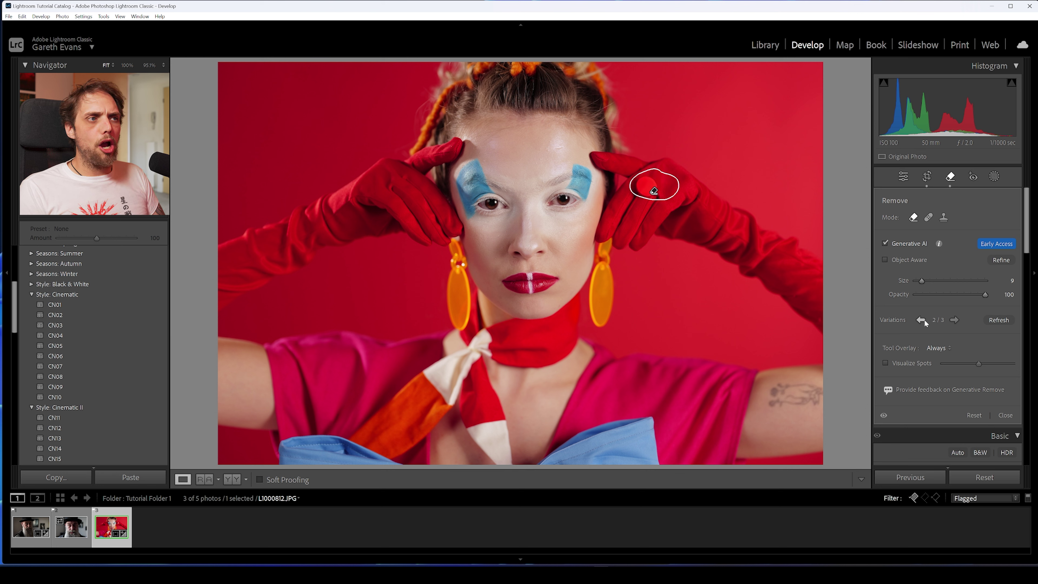
pyautogui.click(903, 179)
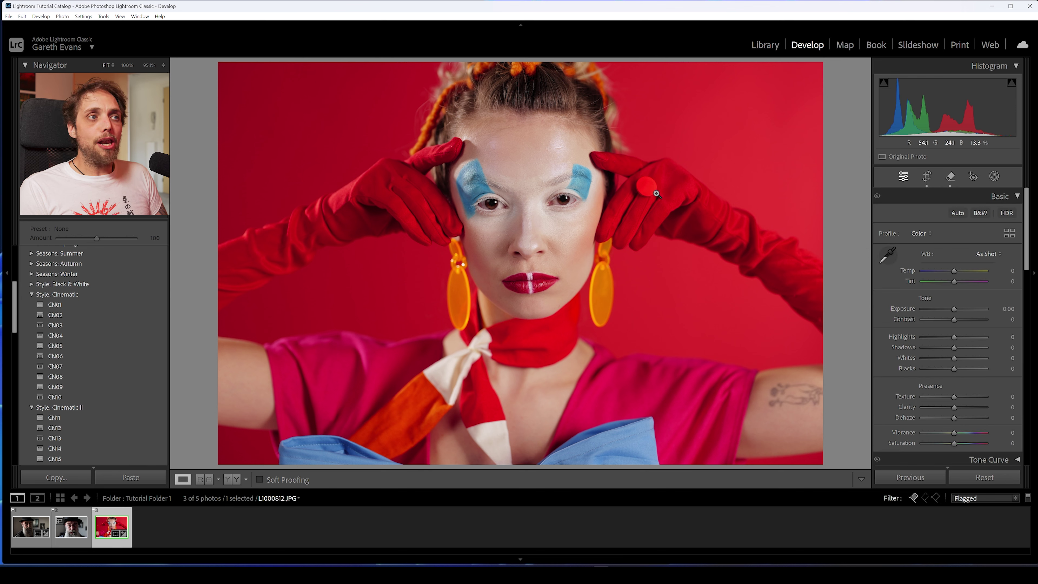
pyautogui.click(950, 177)
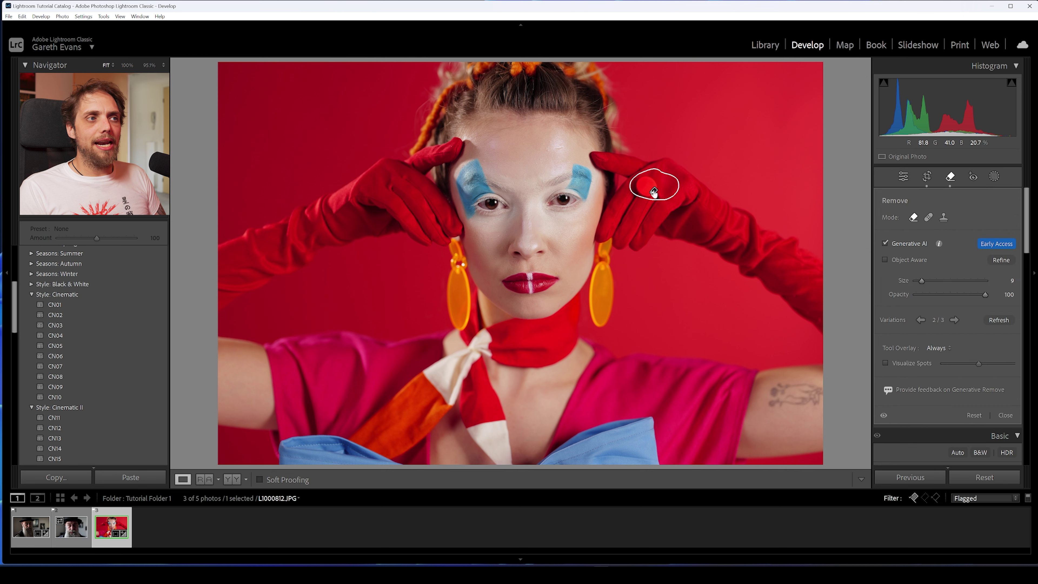
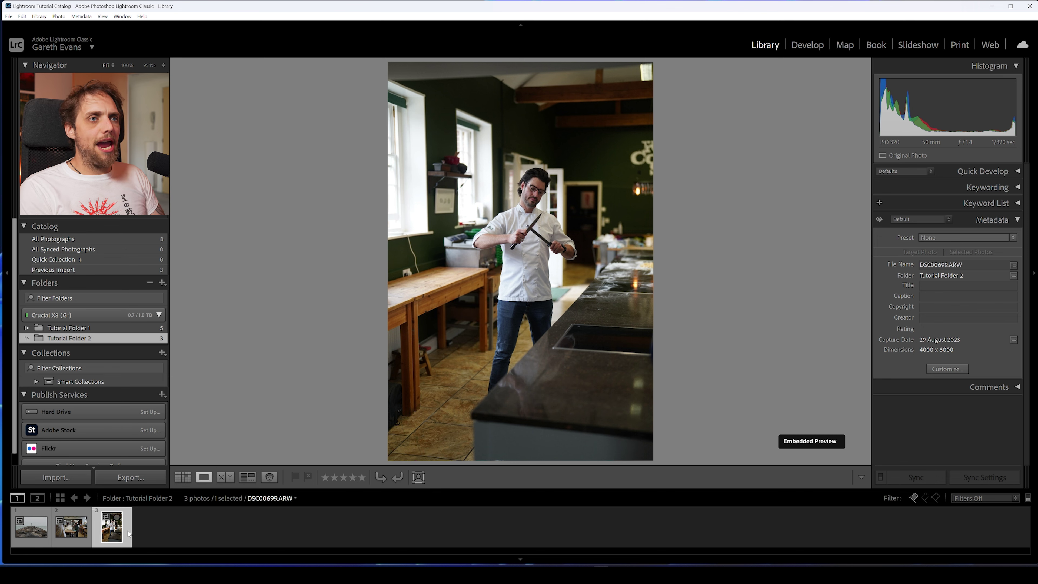
# - Try a brush mask painted over the chef and the surrounding kitchen with exposure raised to 3.07, and delete that mask
pyautogui.hotkey('shift', 'w')
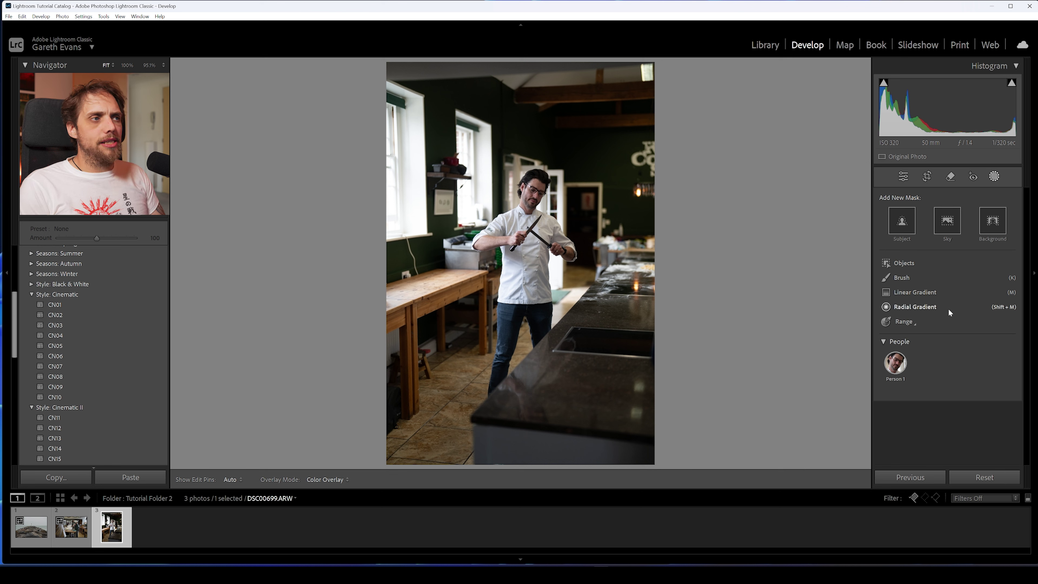
pyautogui.click(902, 278)
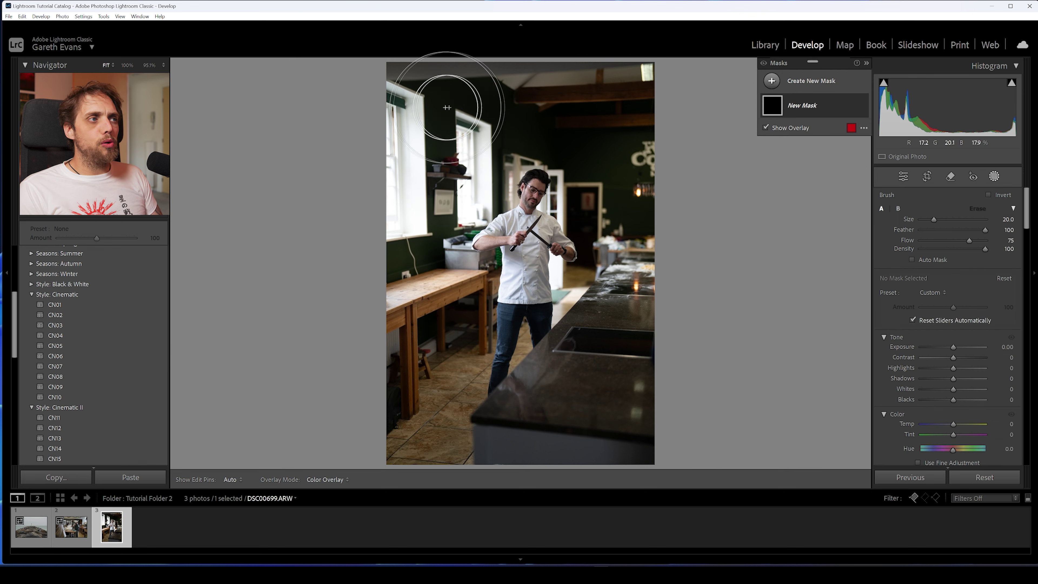
pyautogui.moveTo(550, 109)
pyautogui.mouseDown()
pyautogui.moveTo(483, 188)
pyautogui.moveTo(454, 324)
pyautogui.moveTo(609, 378)
pyautogui.moveTo(413, 182)
pyautogui.moveTo(494, 301)
pyautogui.mouseUp()
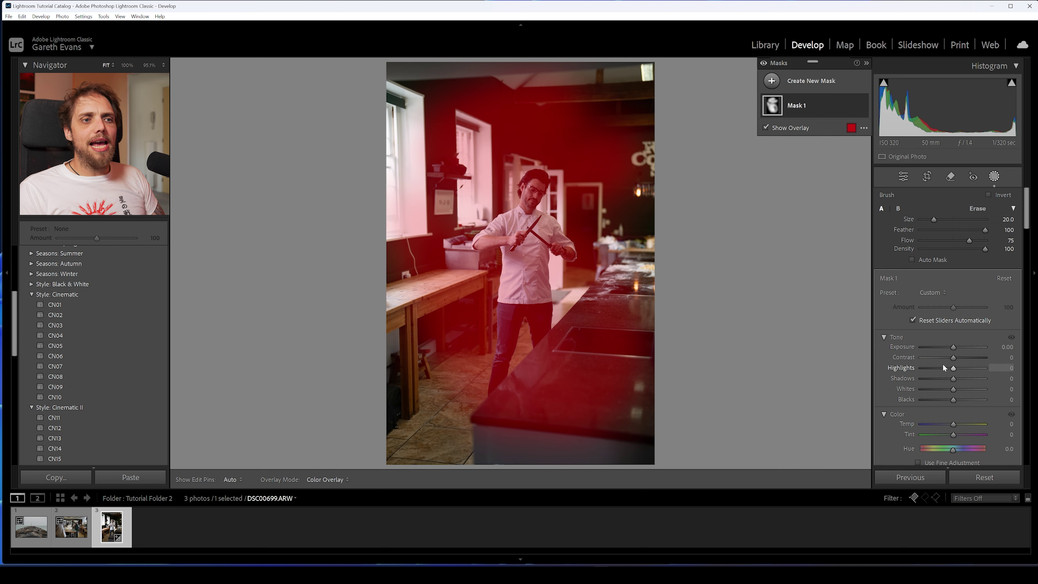
pyautogui.moveTo(953, 347); pyautogui.dragTo(979, 350)
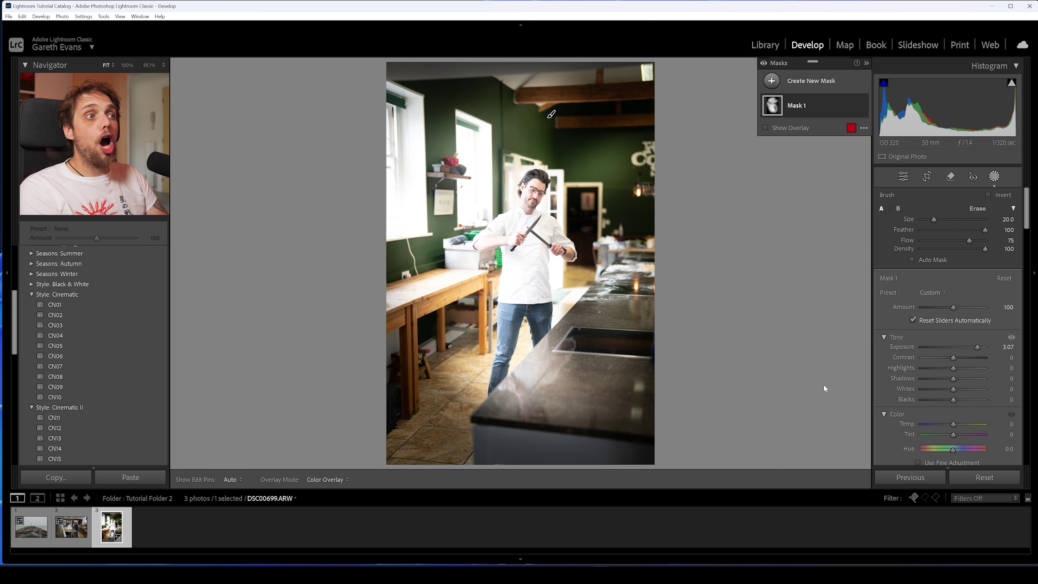
pyautogui.press('o')
pyautogui.press('o')
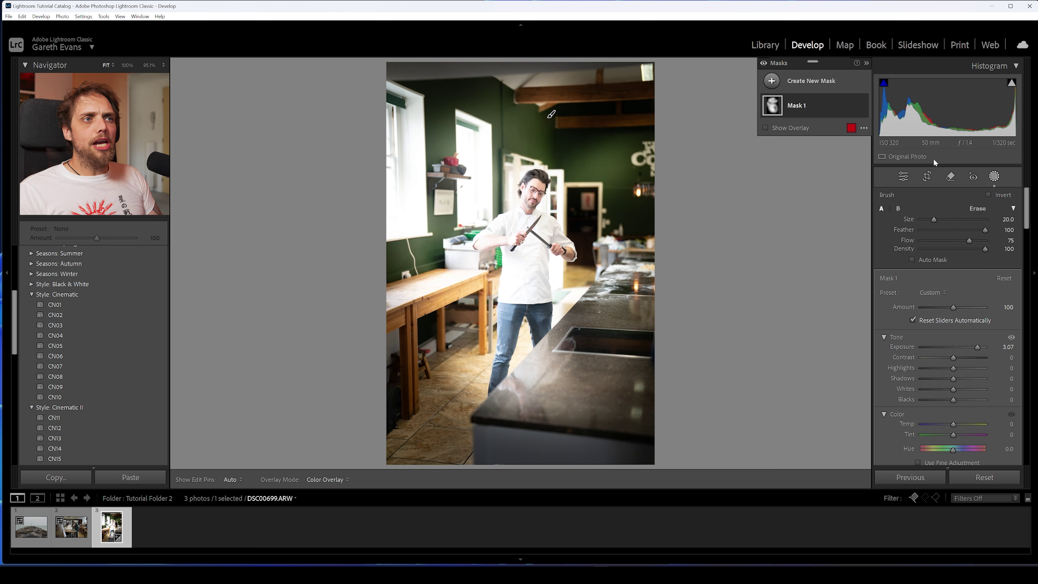
pyautogui.moveTo(813, 114)
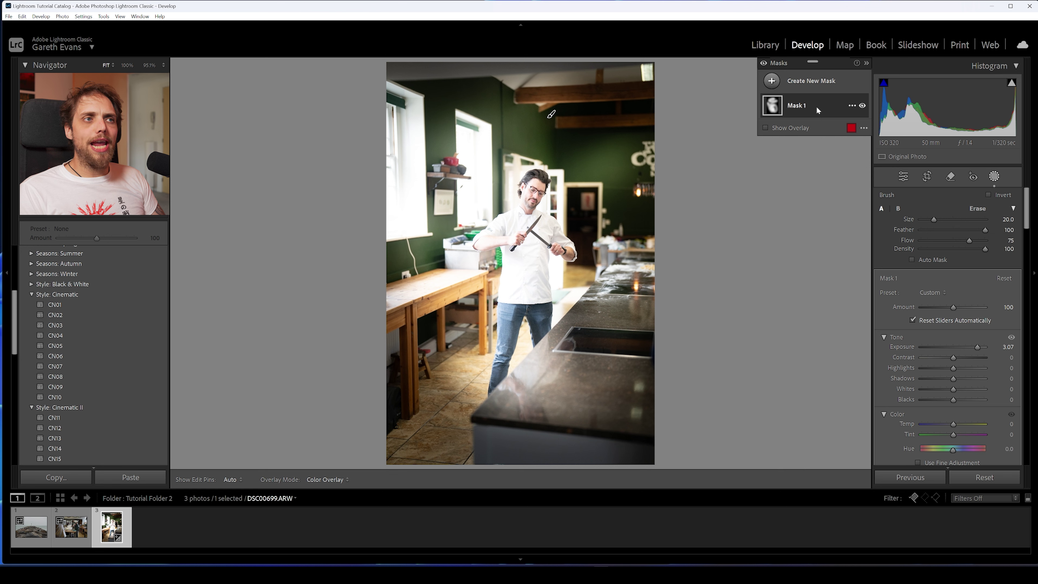
pyautogui.click(852, 106)
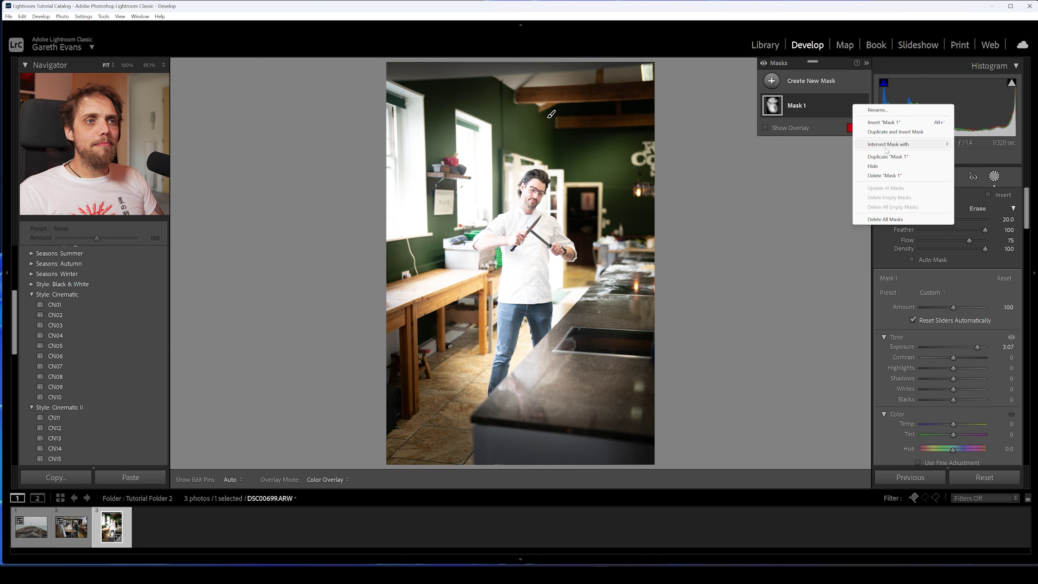
pyautogui.click(885, 174)
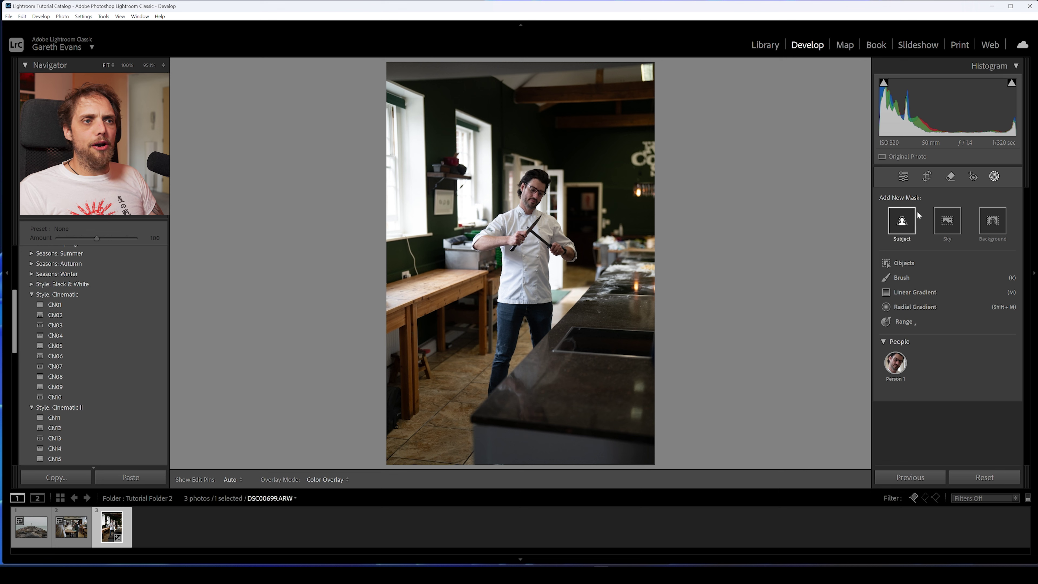
# - Mask the subject with exposure 0.33, and add a background mask with exposure -0.19 and contrast 25
pyautogui.click(905, 221)
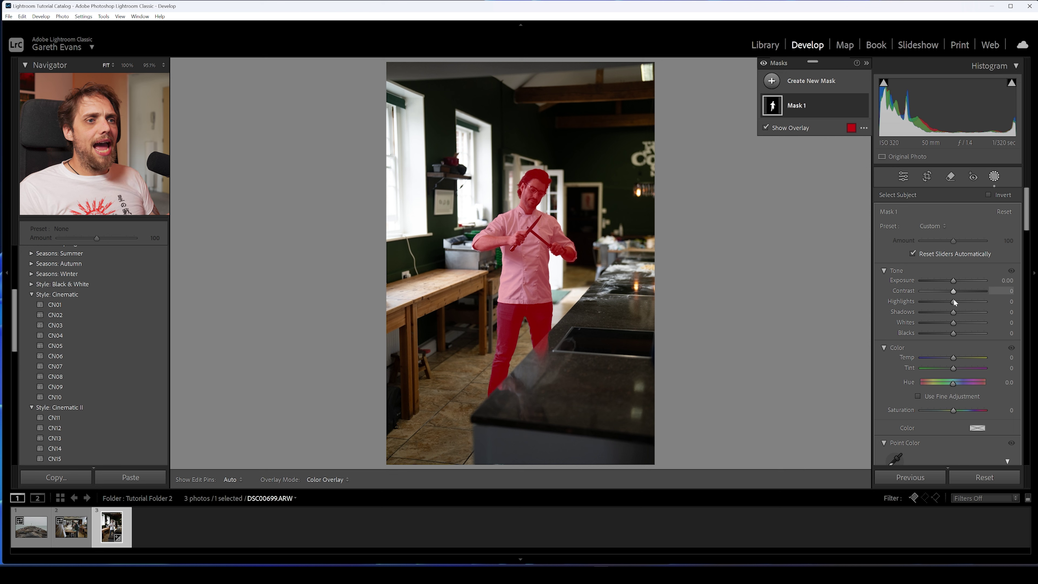
pyautogui.moveTo(955, 280); pyautogui.dragTo(957, 279)
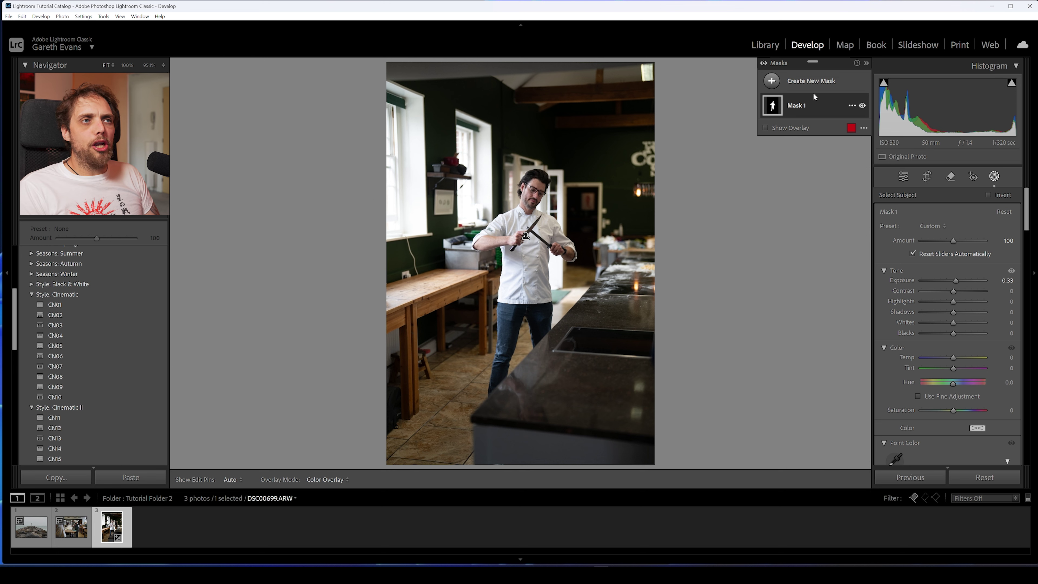
pyautogui.click(811, 82)
pyautogui.click(841, 131)
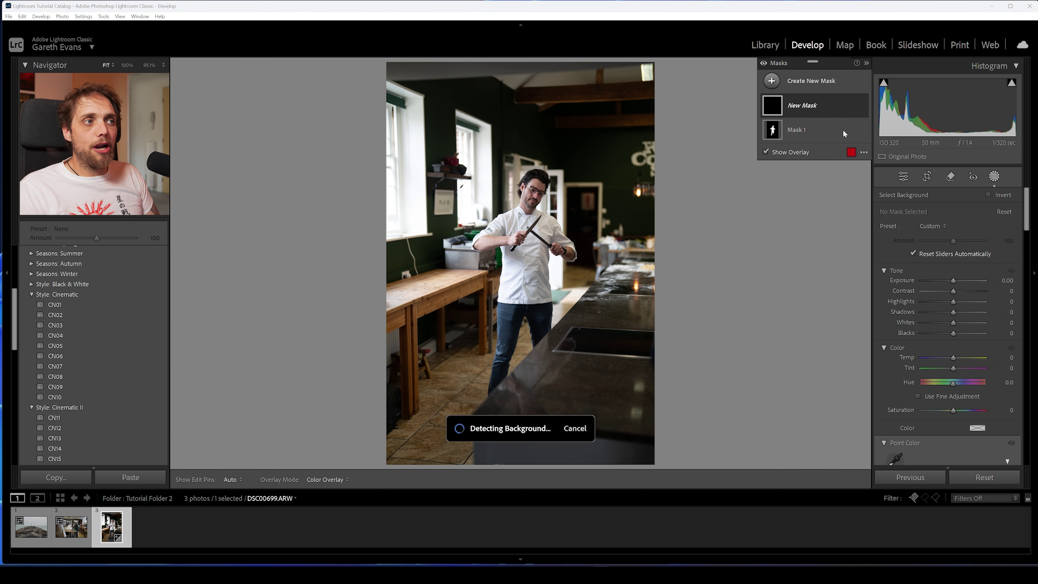
pyautogui.moveTo(954, 281)
pyautogui.mouseDown()
pyautogui.moveTo(943, 292)
pyautogui.moveTo(962, 291)
pyautogui.mouseUp()
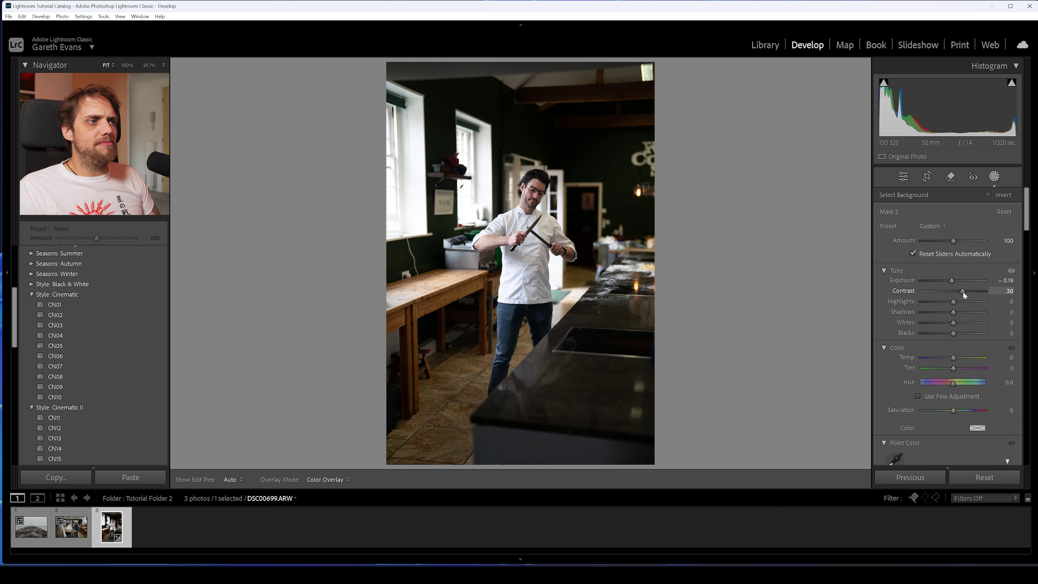
# - Add a linear gradient mask from the photo's lower edge up to above the chef's head, with exposure -0.70
pyautogui.click(840, 82)
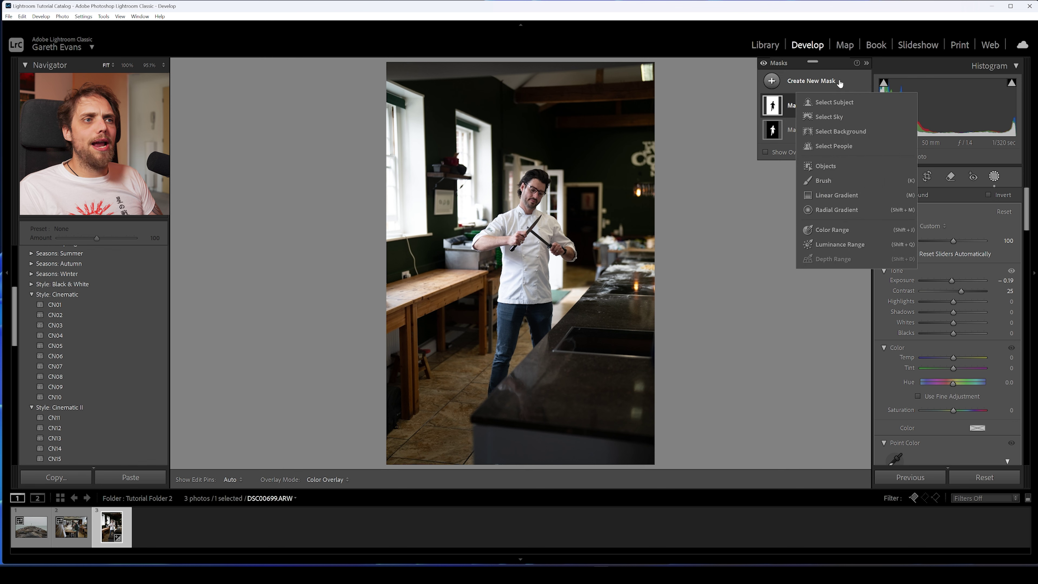
pyautogui.click(844, 192)
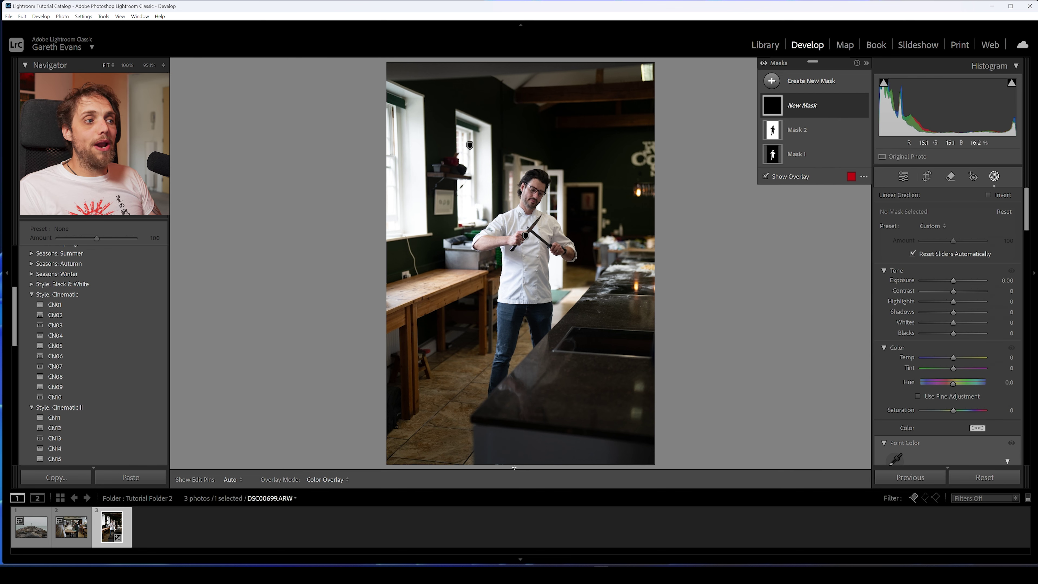
pyautogui.moveTo(521, 466); pyautogui.dragTo(520, 118)
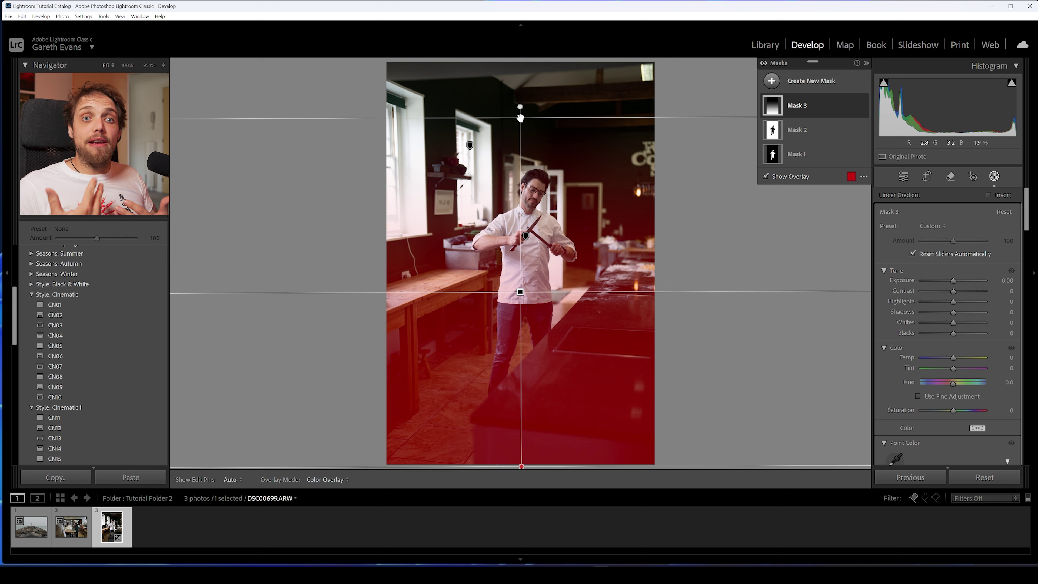
pyautogui.moveTo(953, 281); pyautogui.dragTo(949, 281)
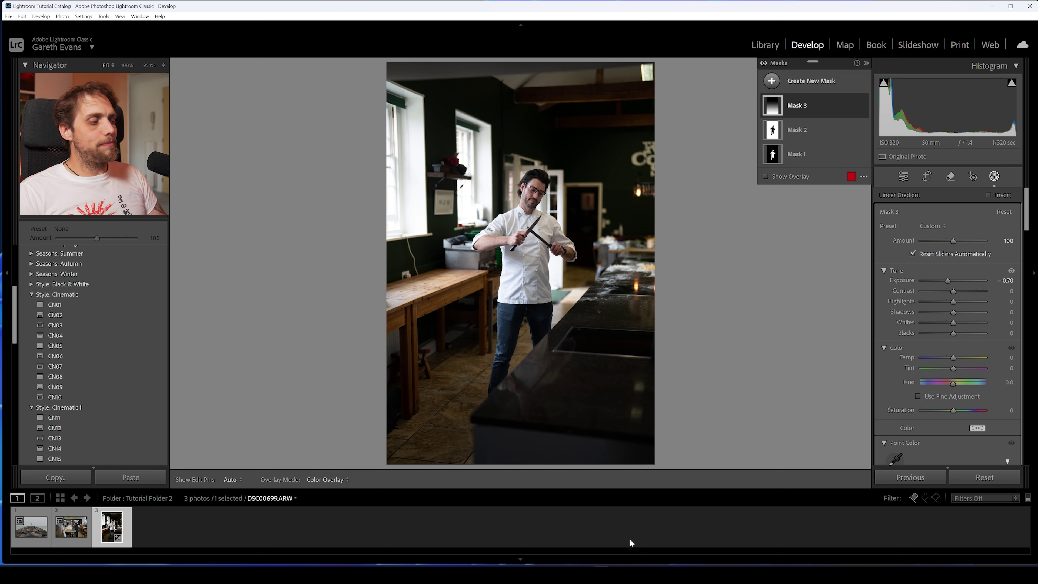
# - Compare the chef photo before and after the edits, first by toggling the original and side by side
pyautogui.press('\\')
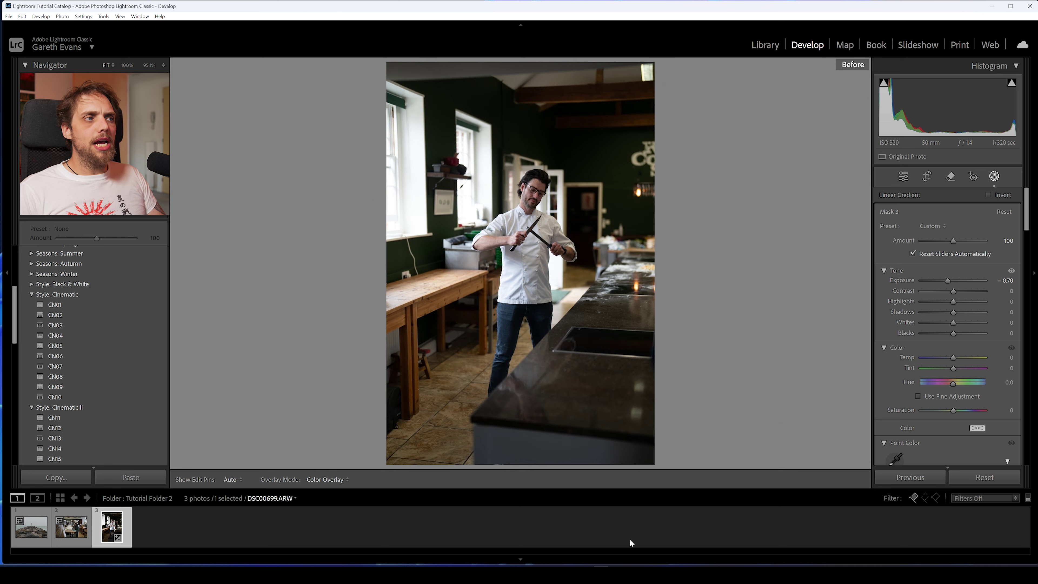
pyautogui.press('\\')
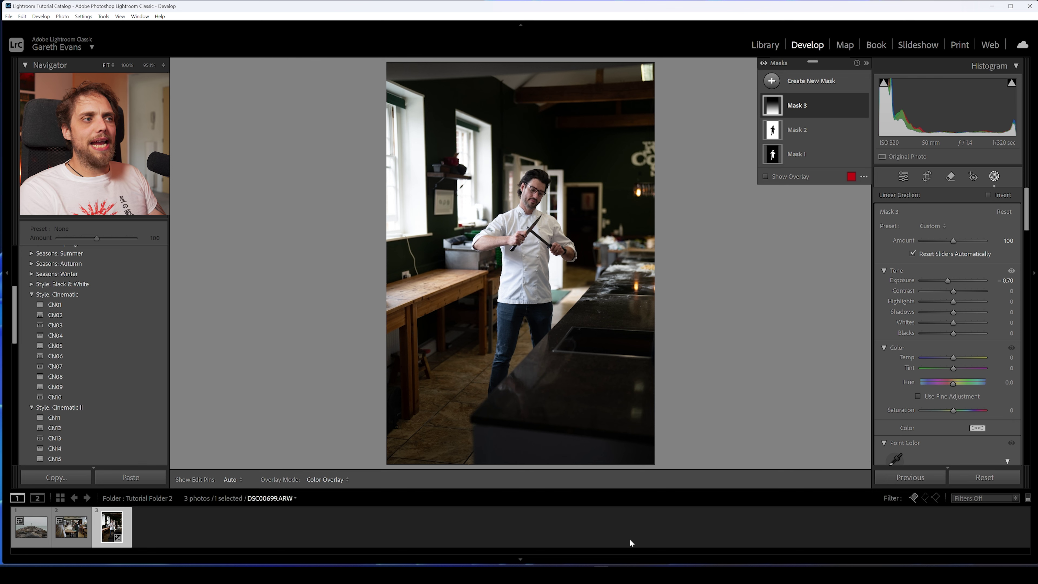
pyautogui.press('\\')
pyautogui.press('\\')
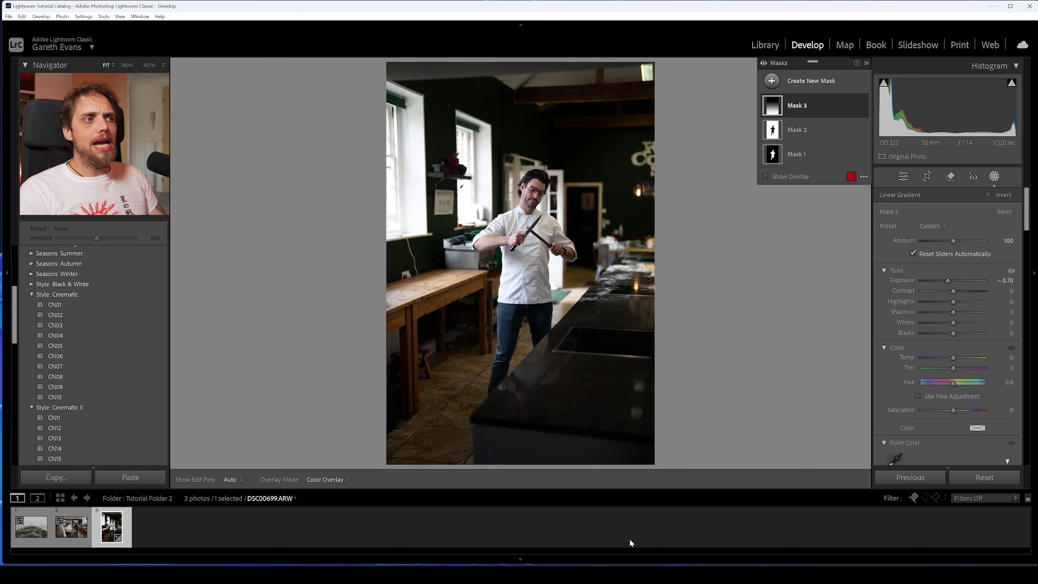
pyautogui.press('y')
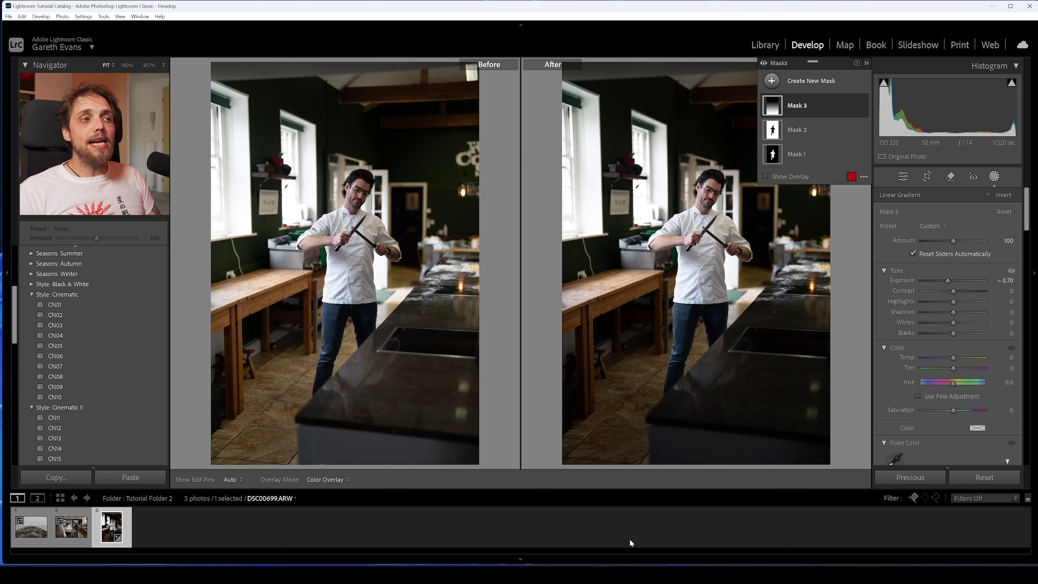
pyautogui.press('y')
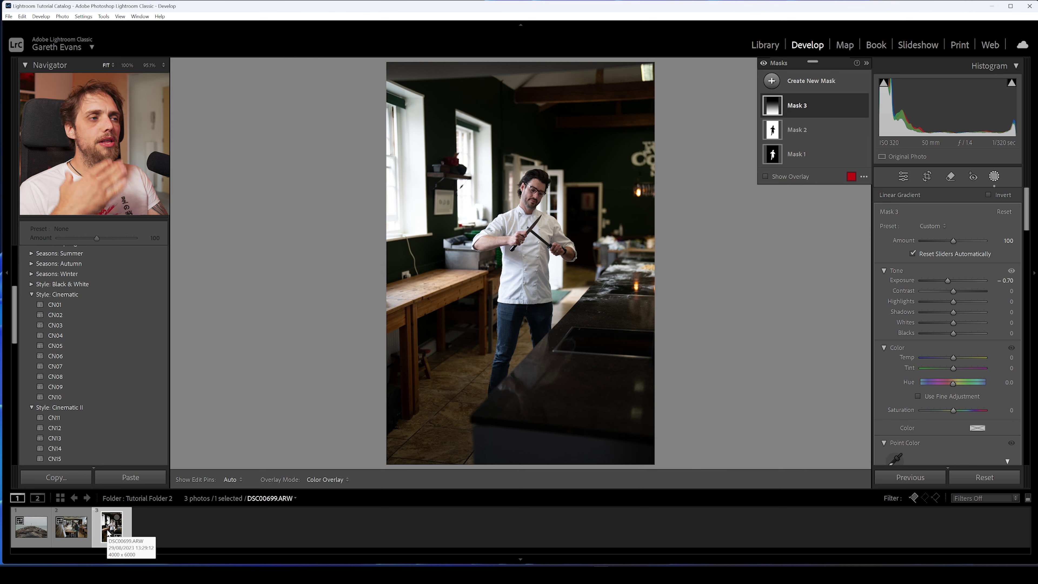
# - Rate the edited chef photo five stars
pyautogui.press('5')
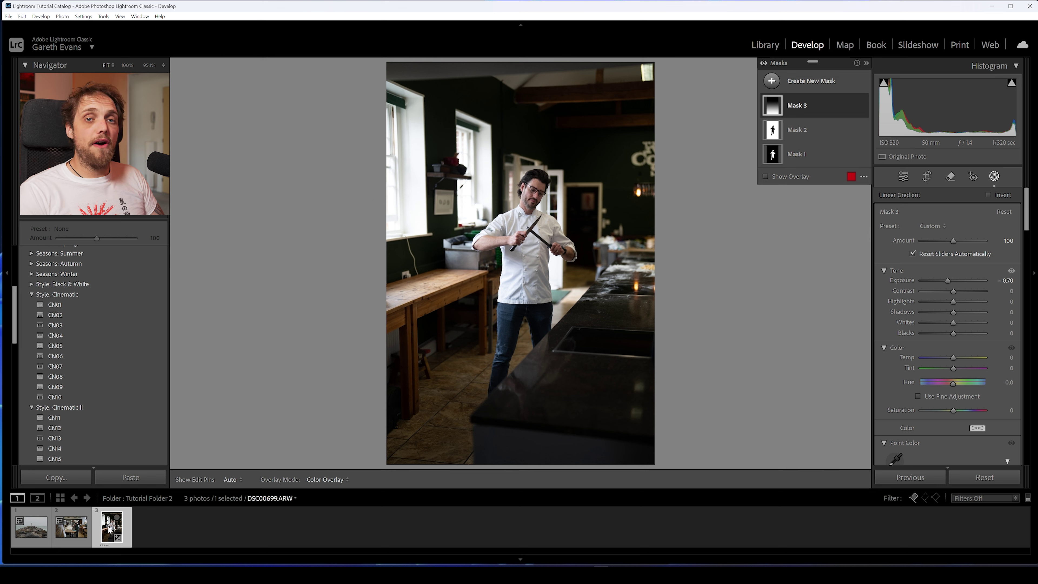
pyautogui.rightClick(110, 529)
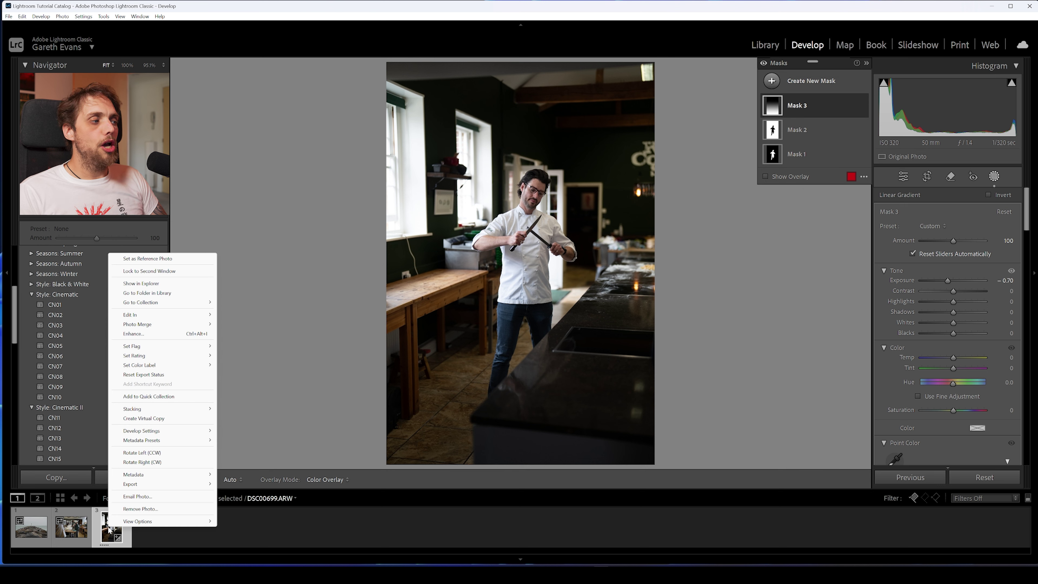
pyautogui.moveTo(164, 355)
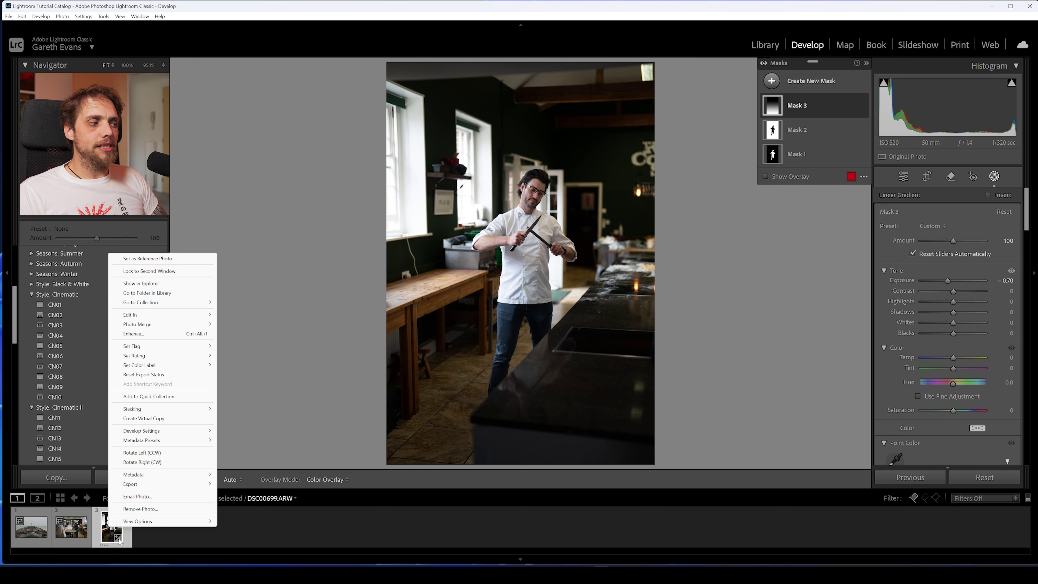
pyautogui.click(258, 533)
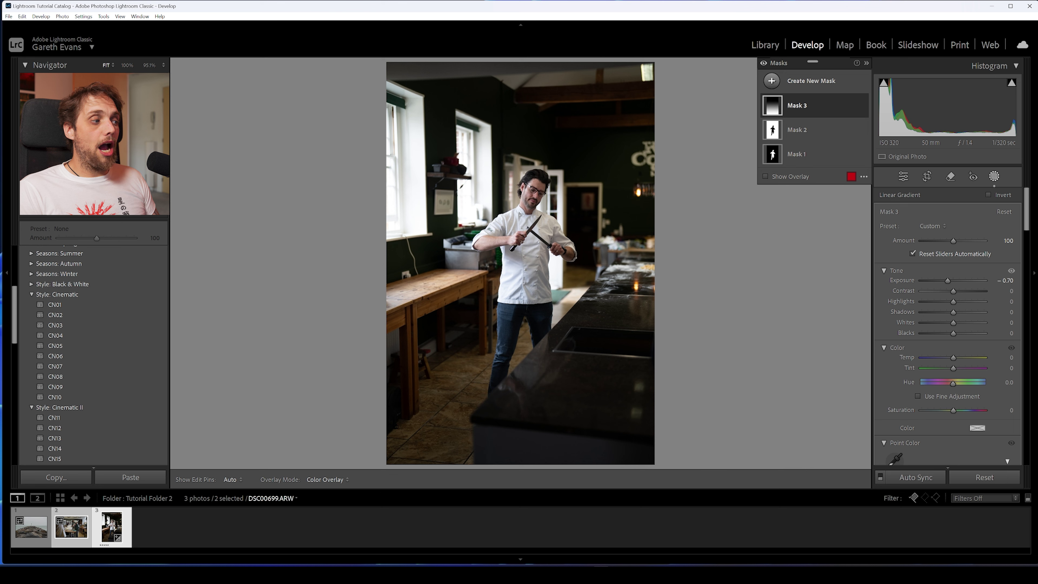
# - Show the folder's photos in the Library grid and select only the five-star chef photo
pyautogui.keyDown('shift'); pyautogui.click(23, 517); pyautogui.keyUp('shift')
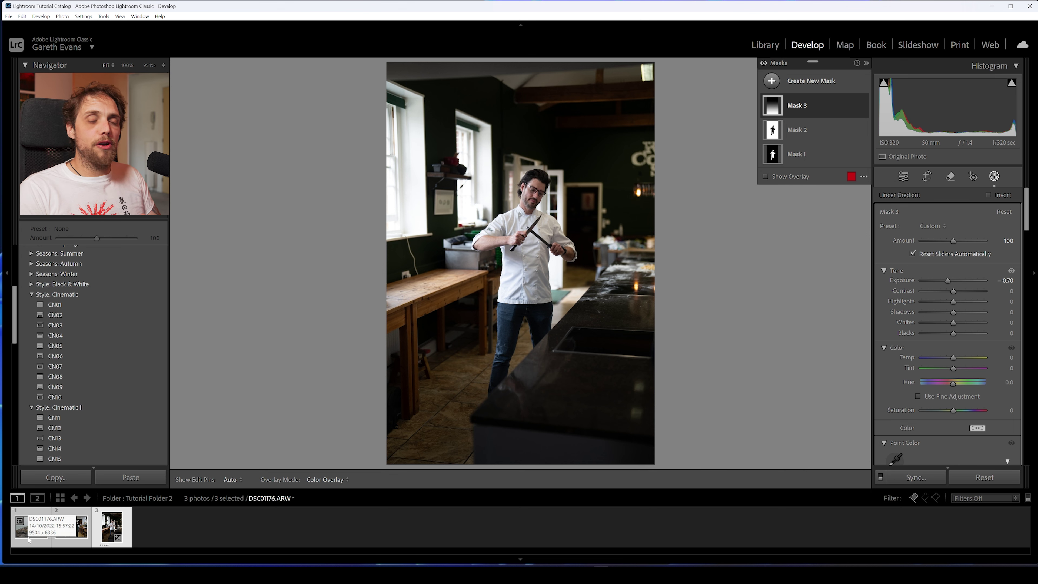
pyautogui.click(765, 45)
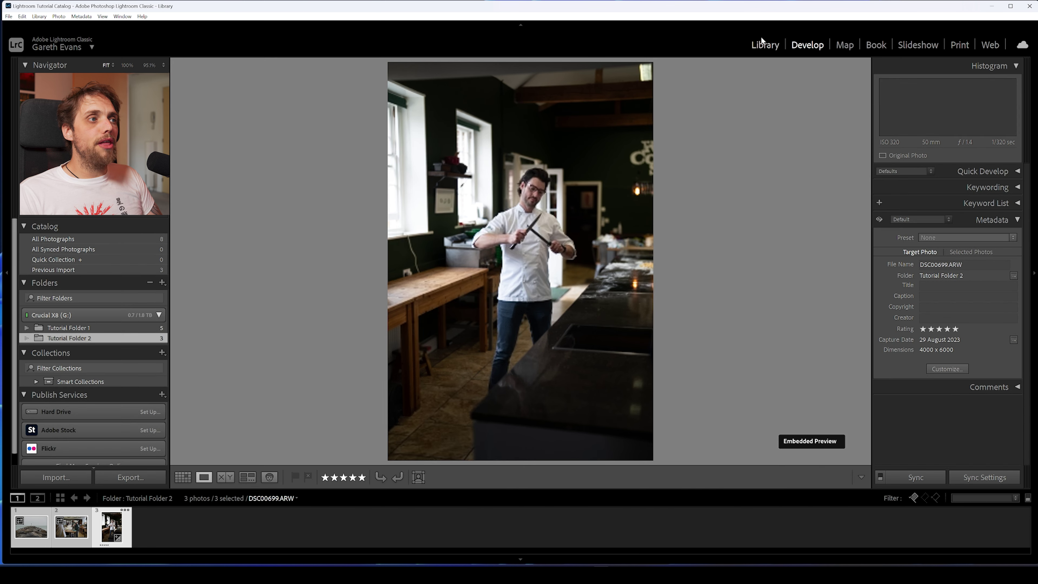
pyautogui.click(184, 478)
pyautogui.click(498, 232)
pyautogui.click(492, 174)
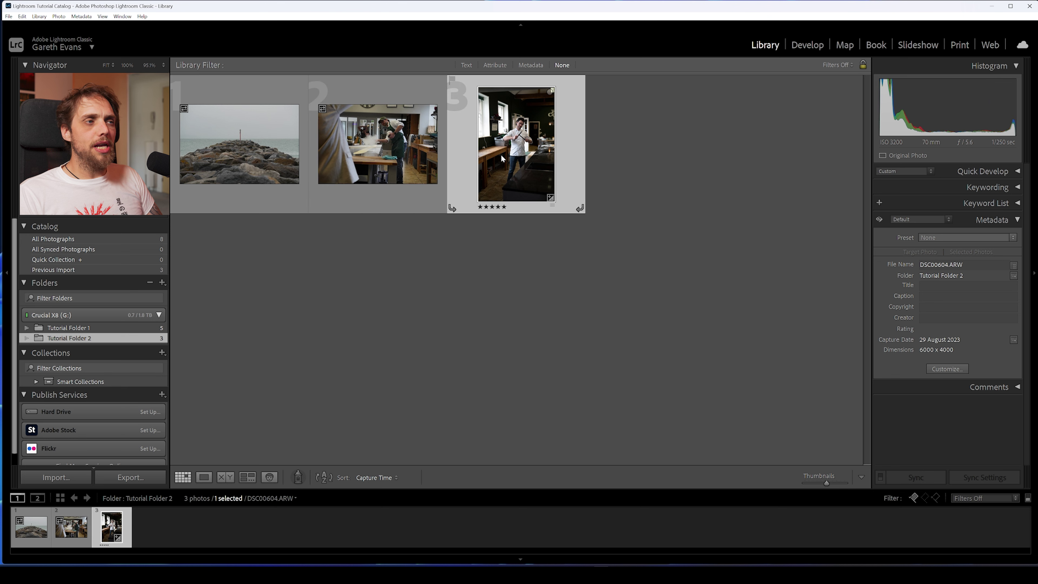
# - Start exporting the selected chef photo and browse to the Edited folder inside Lightroom Tutorial for the export destination
pyautogui.rightClick(519, 144)
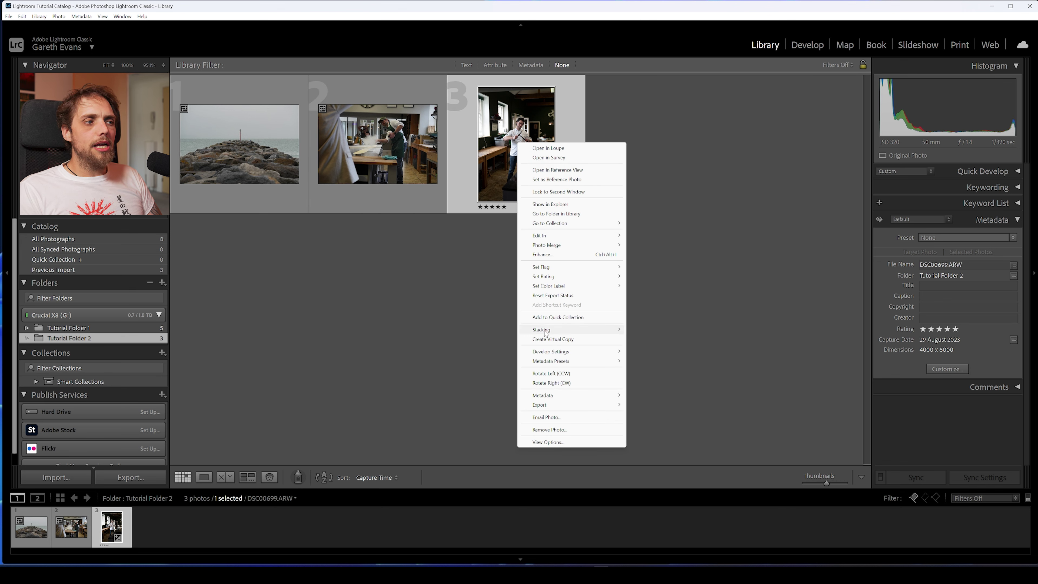
pyautogui.moveTo(549, 409)
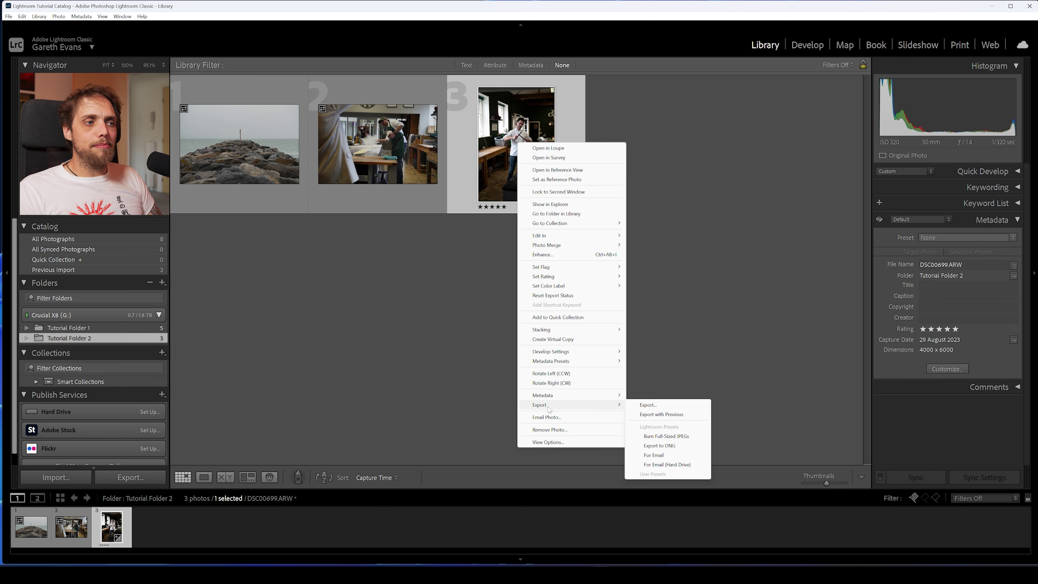
pyautogui.click(650, 406)
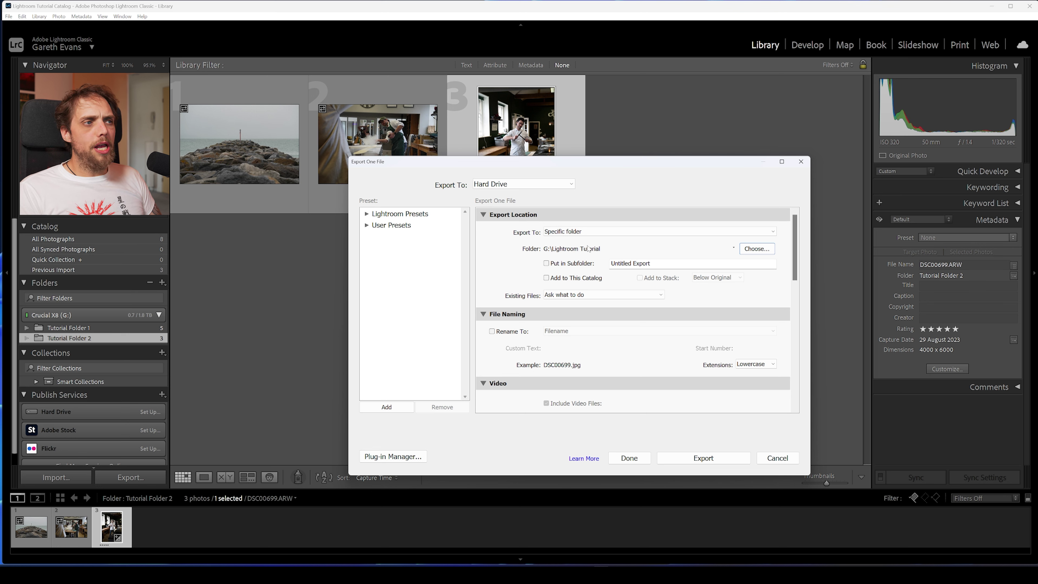
pyautogui.click(757, 249)
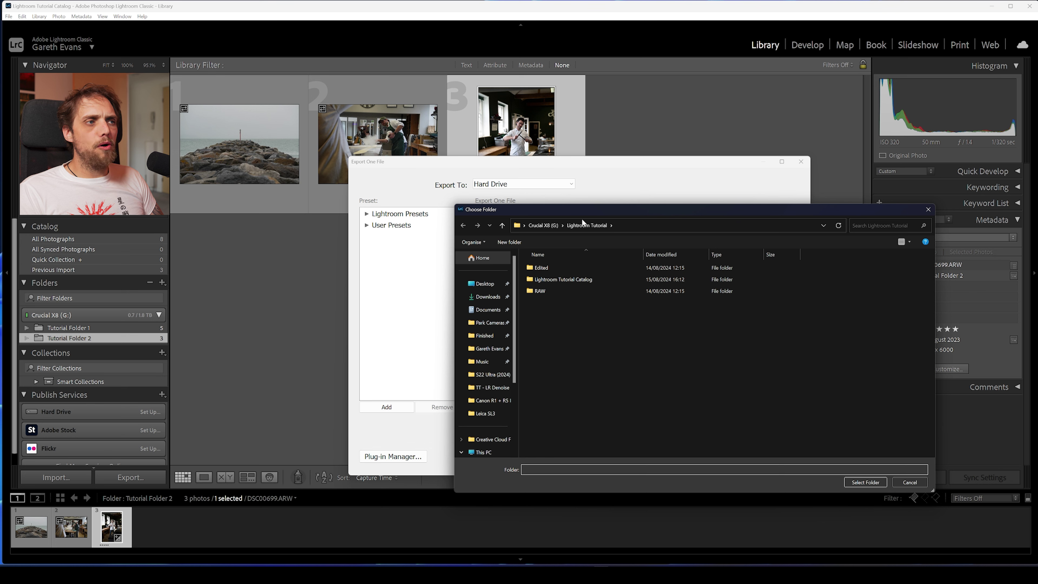
pyautogui.doubleClick(553, 267)
# - Create a folder named Tutorial Folder 2 inside Edited and set it as the export location
pyautogui.rightClick(558, 288)
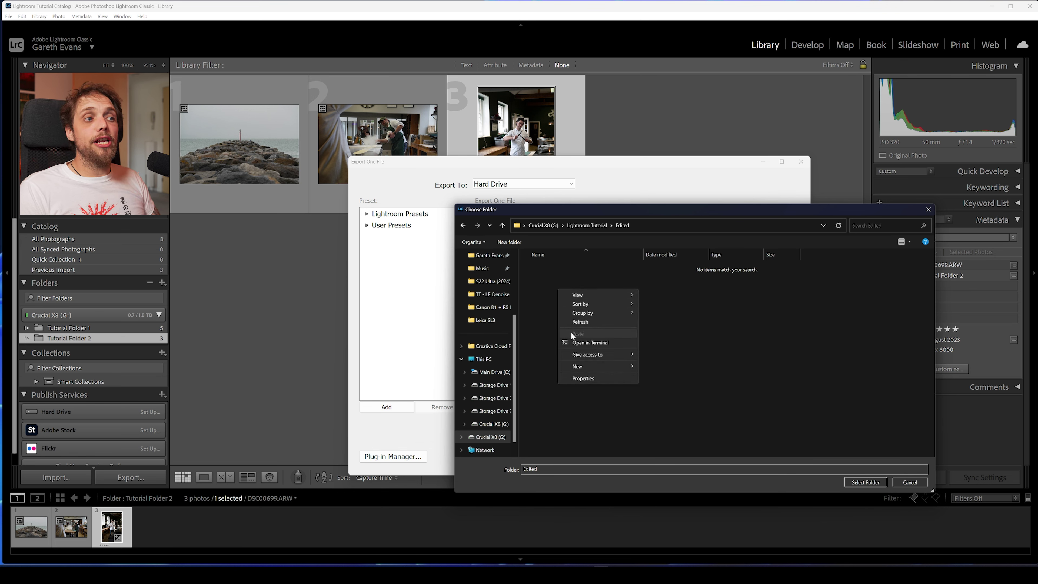
pyautogui.moveTo(590, 363)
pyautogui.click(674, 363)
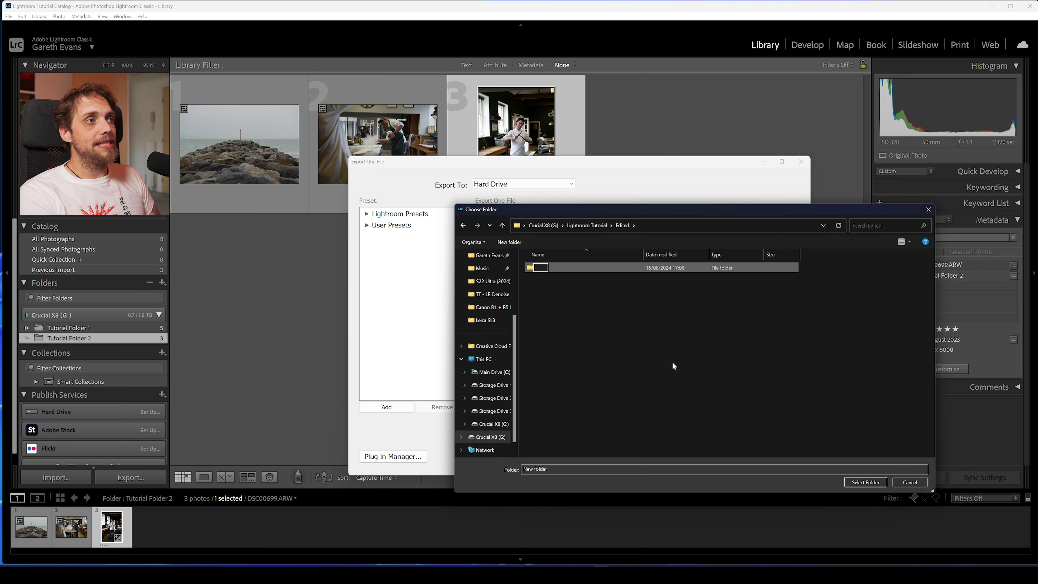
pyautogui.write('Tu')
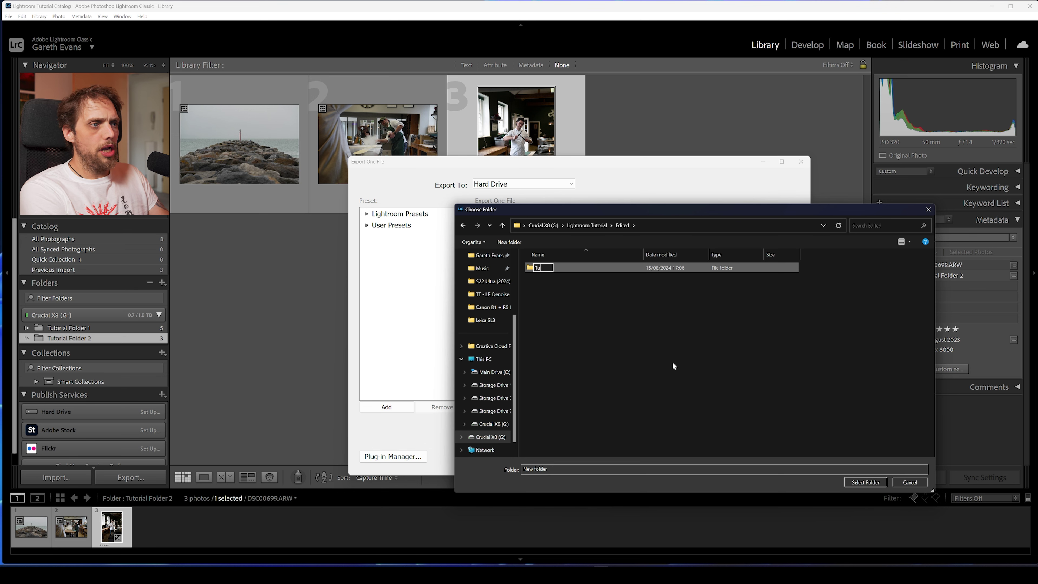
pyautogui.write('torial Folder 2')
pyautogui.press('Return')
pyautogui.press('Return')
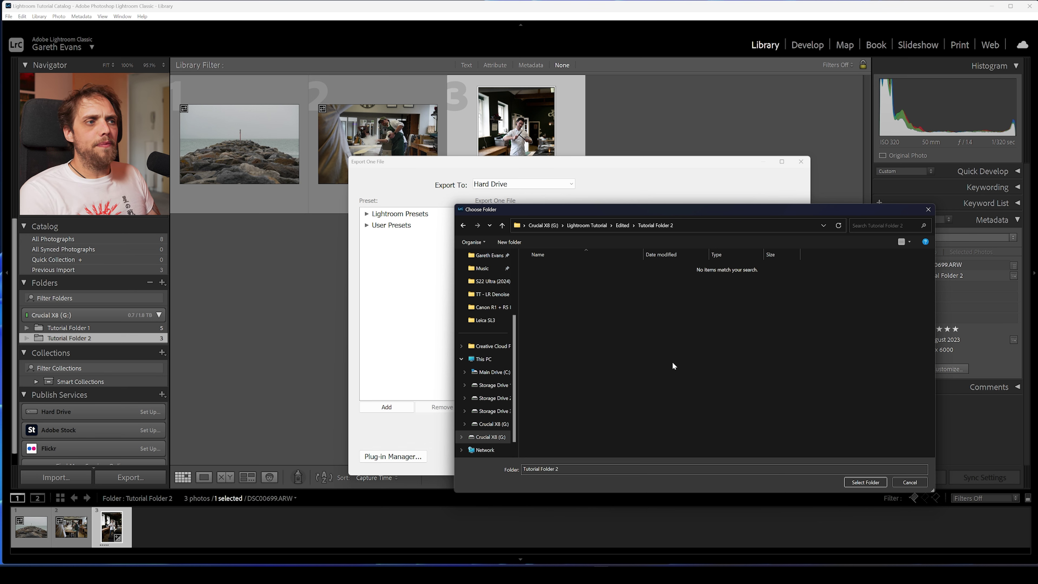
pyautogui.click(861, 483)
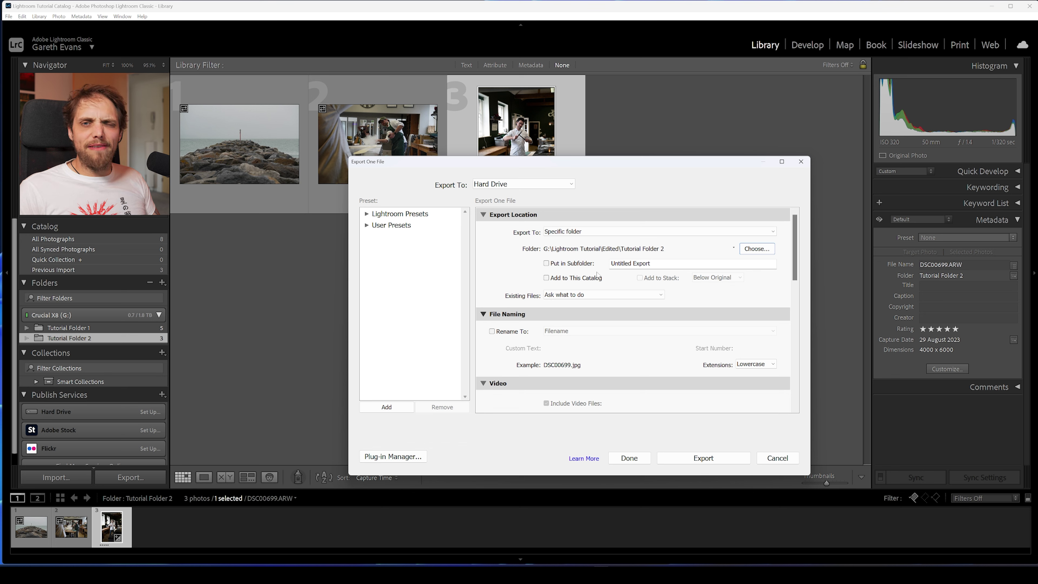
# - Check the file and sizing settings, keep the JPEG format at quality 100 in sRGB, and export the chef photo
pyautogui.moveTo(797, 237); pyautogui.dragTo(801, 307)
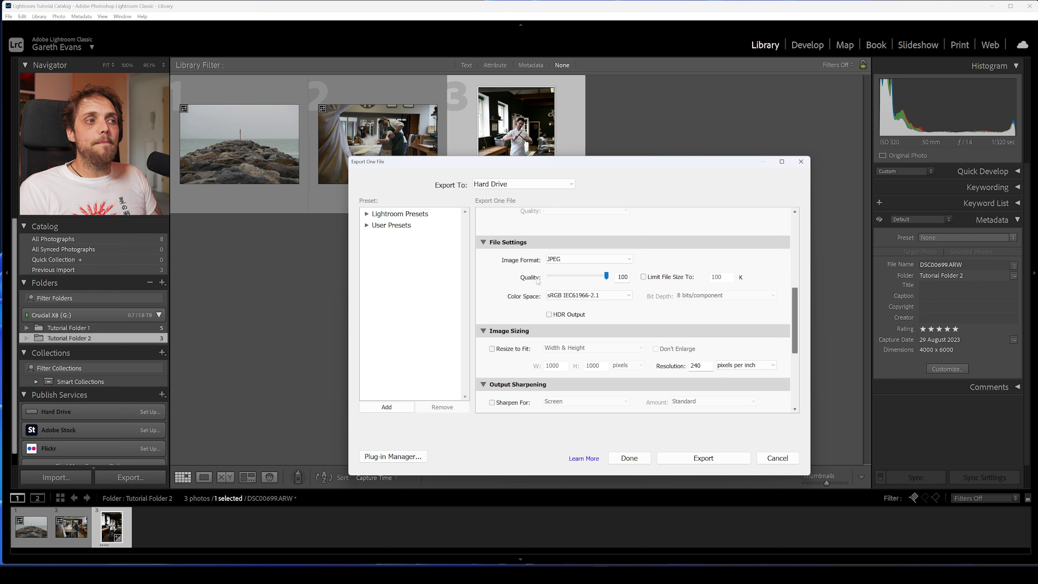
pyautogui.click(579, 260)
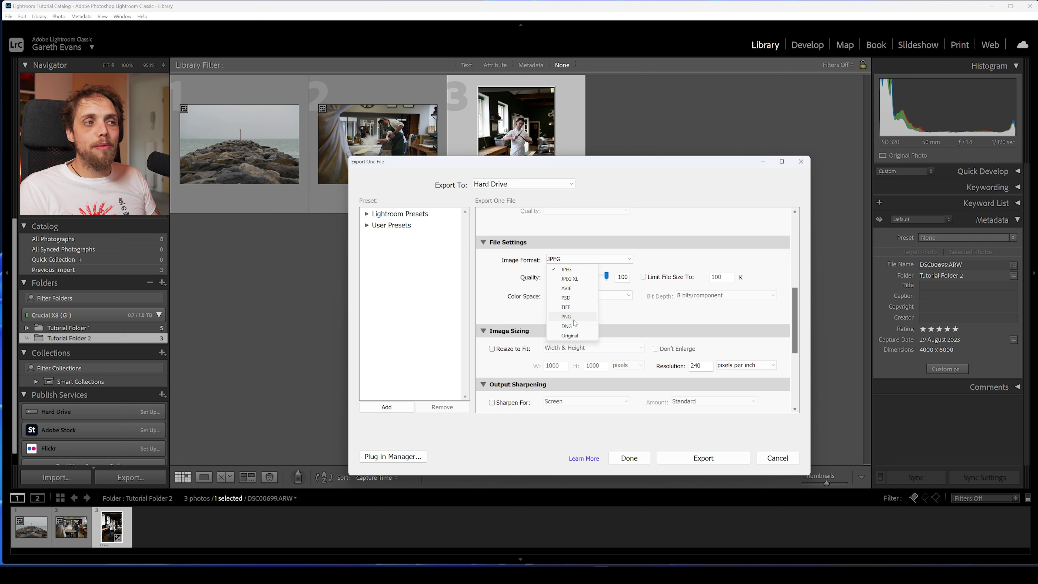
pyautogui.click(593, 264)
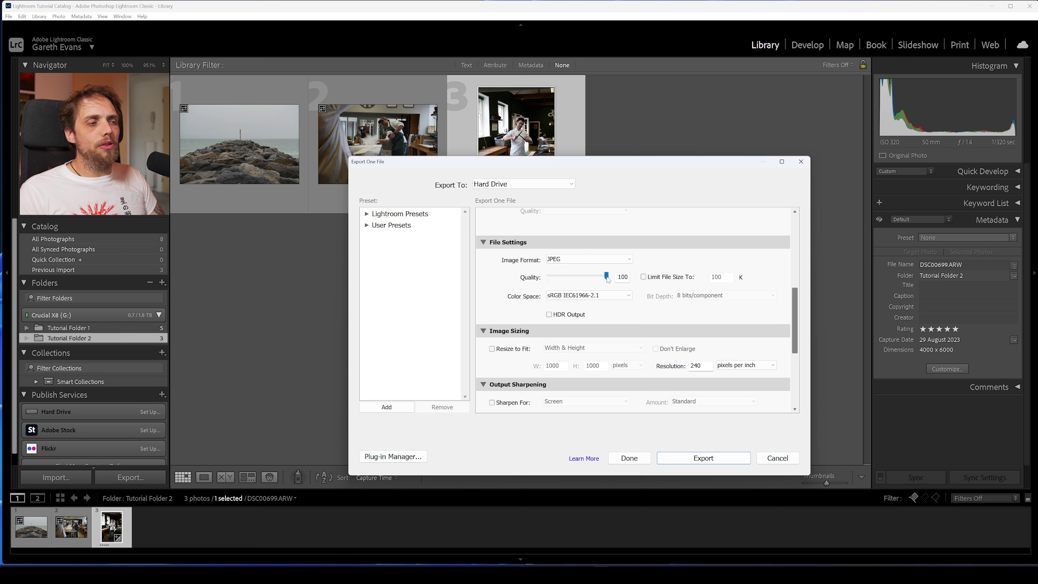
pyautogui.moveTo(796, 311); pyautogui.dragTo(799, 319)
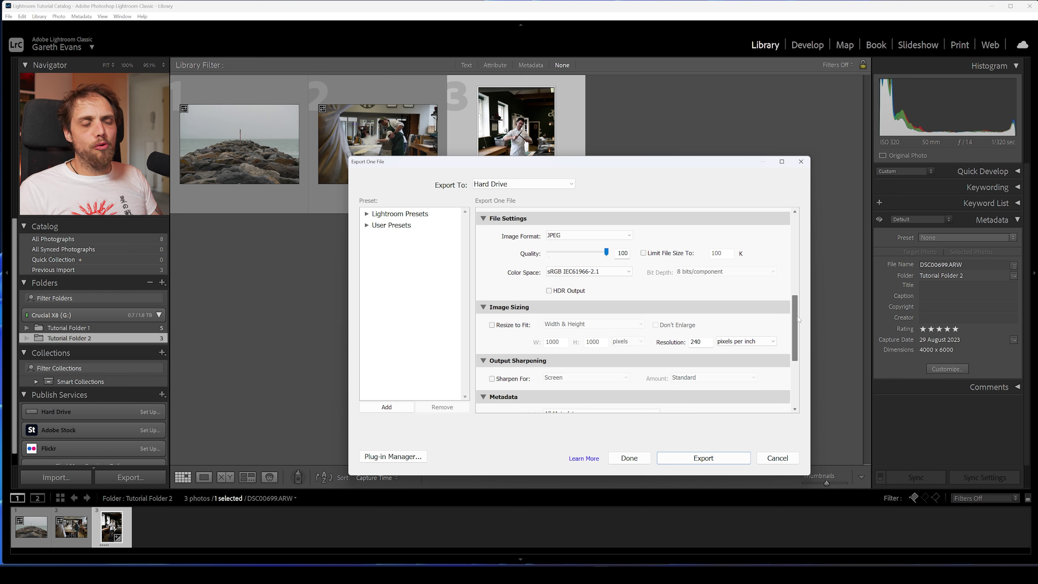
pyautogui.scroll(2, 796, 331)
pyautogui.moveTo(796, 331); pyautogui.dragTo(811, 255)
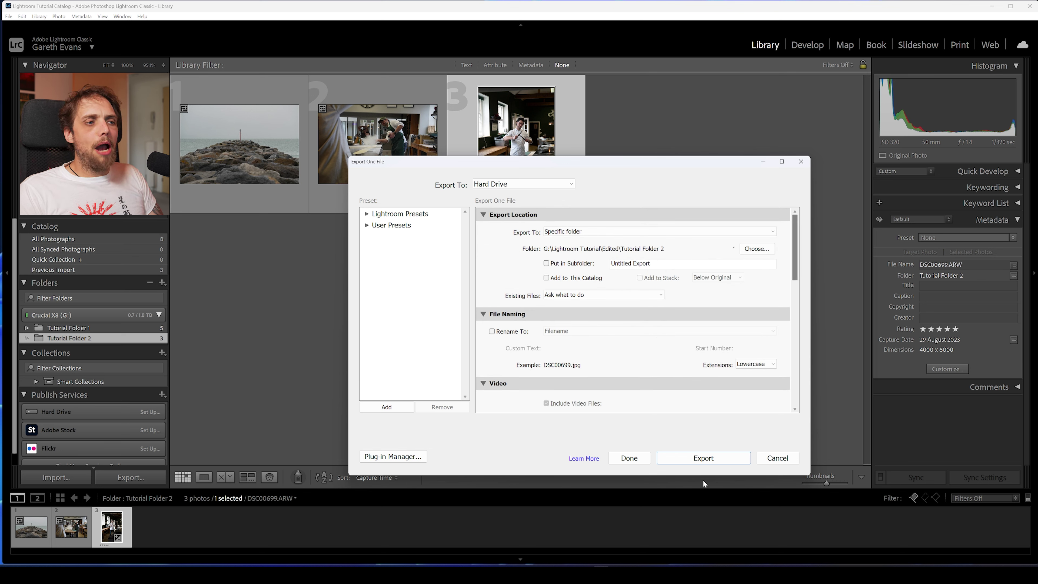
pyautogui.click(707, 460)
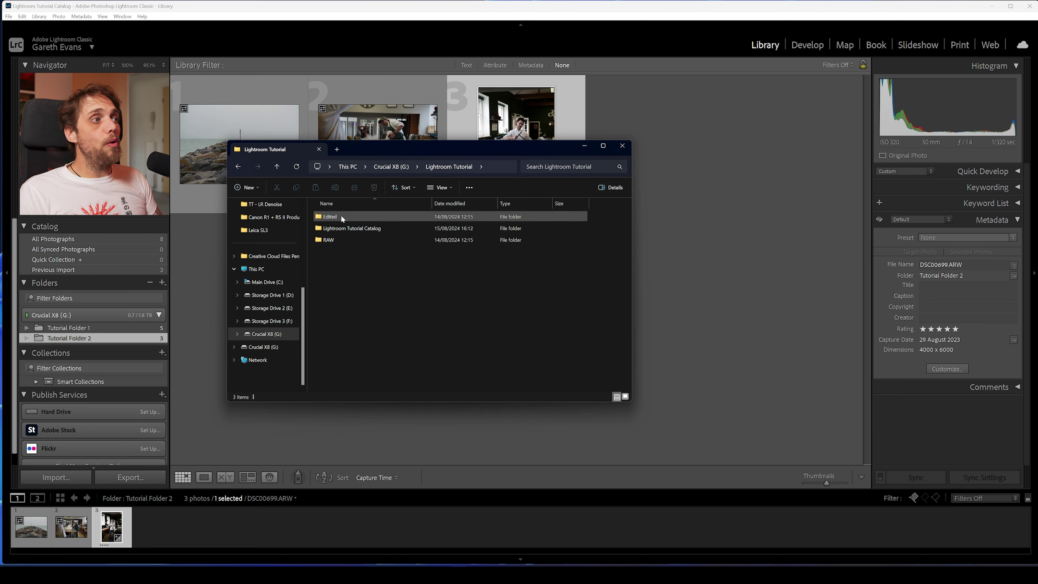
# - Switch to File Explorer and view the exported DSC00699 image in Edited > Tutorial Folder 2
pyautogui.doubleClick(341, 216)
pyautogui.doubleClick(341, 216)
pyautogui.click(341, 229)
pyautogui.doubleClick(340, 229)
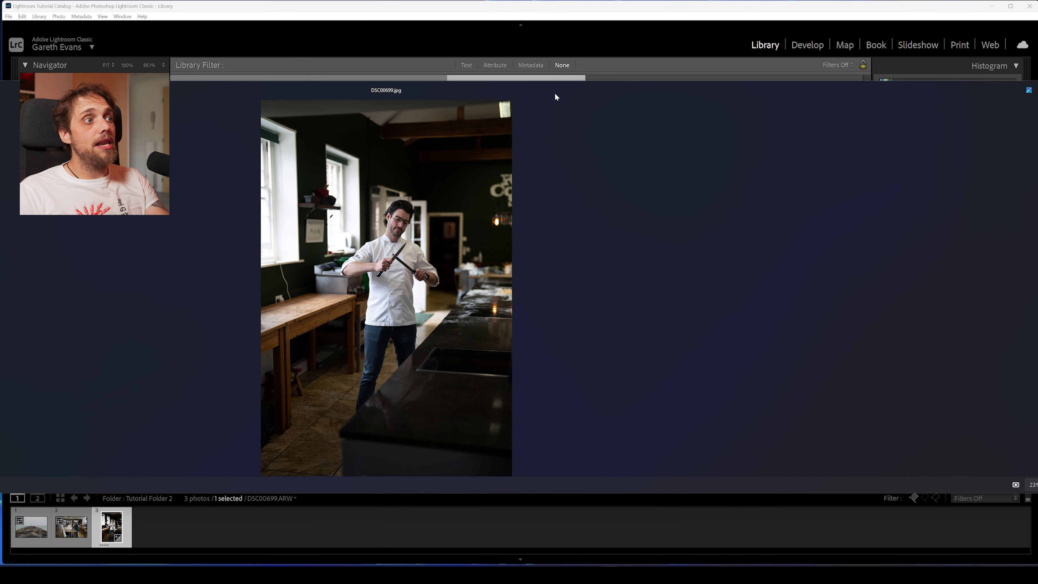
# - Close the exported image's preview, return to Lightroom Classic and select the five-star chef photo
pyautogui.hotkey('alt', 'F4')
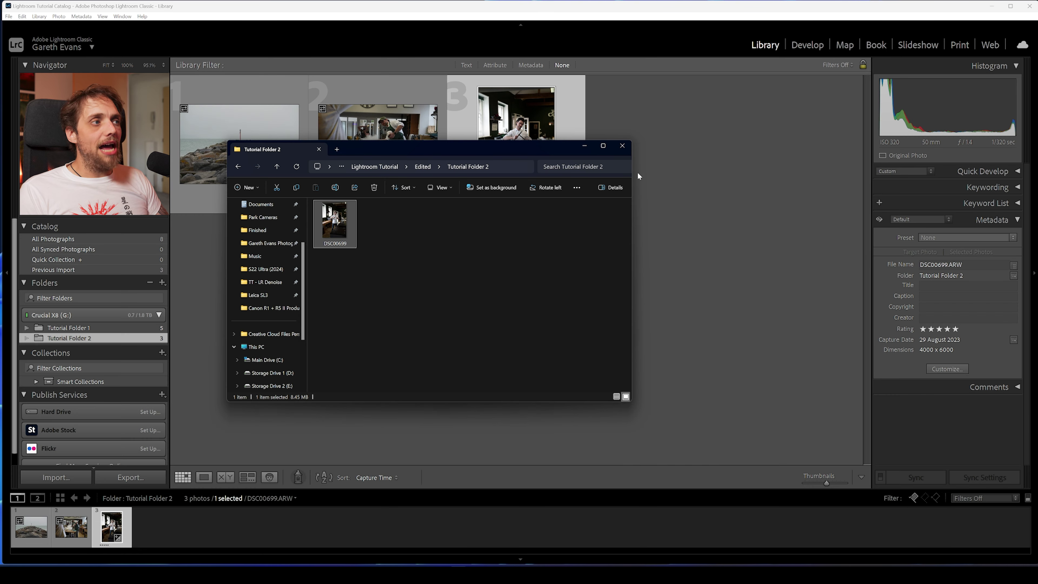
pyautogui.click(666, 188)
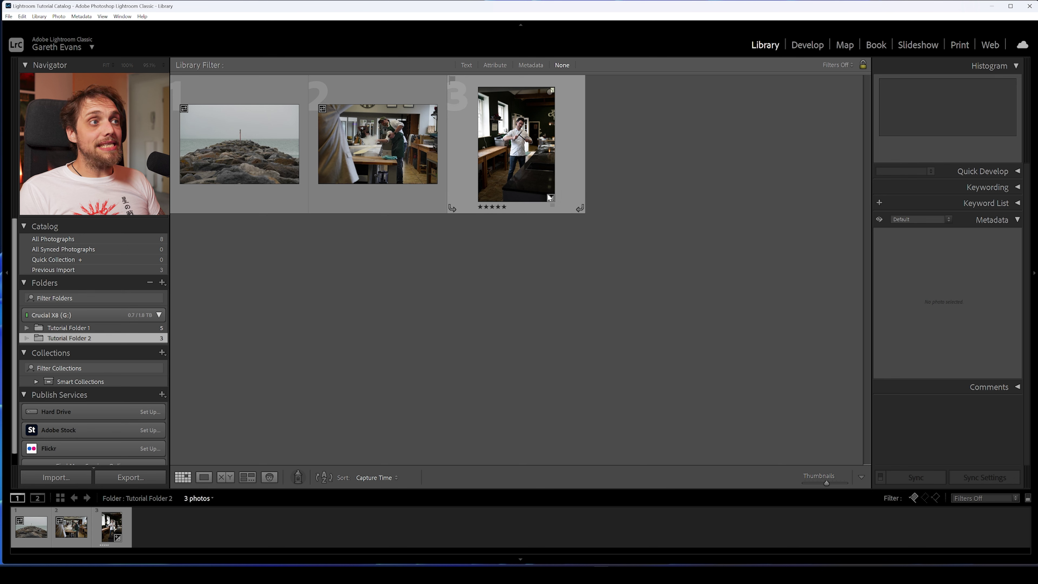
pyautogui.click(537, 144)
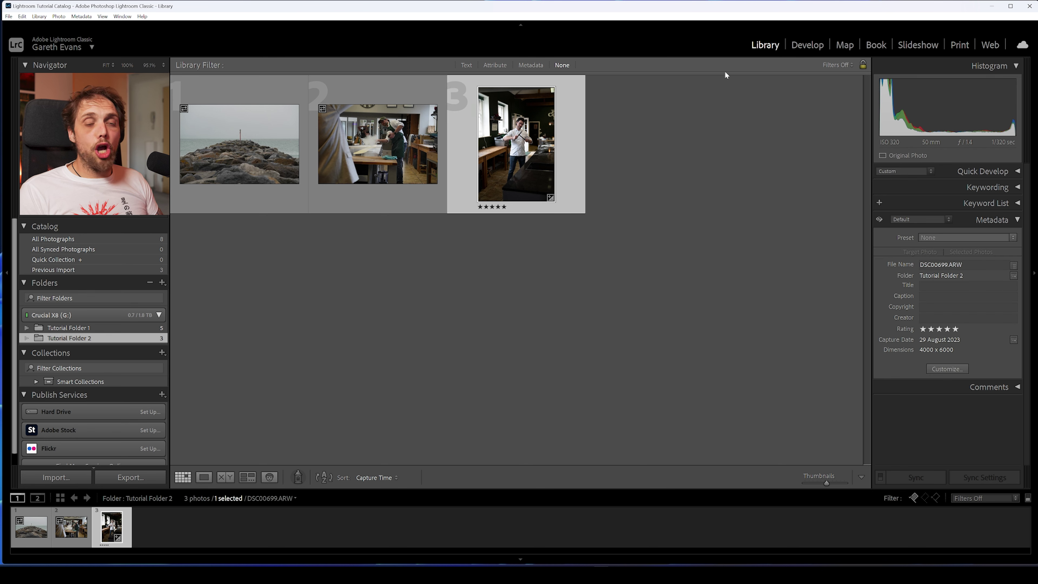